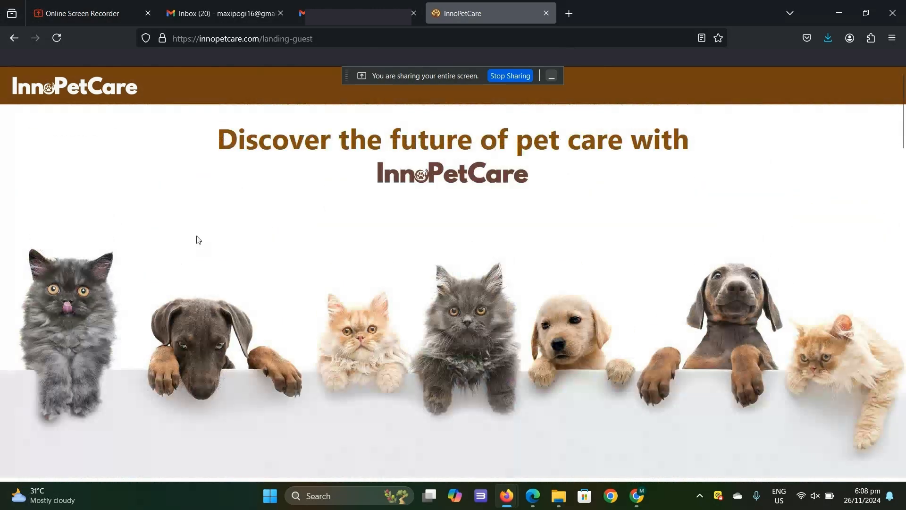
# - Return to the home page and open the customers' content listing to browse the available sites
pyautogui.click(18, 40)
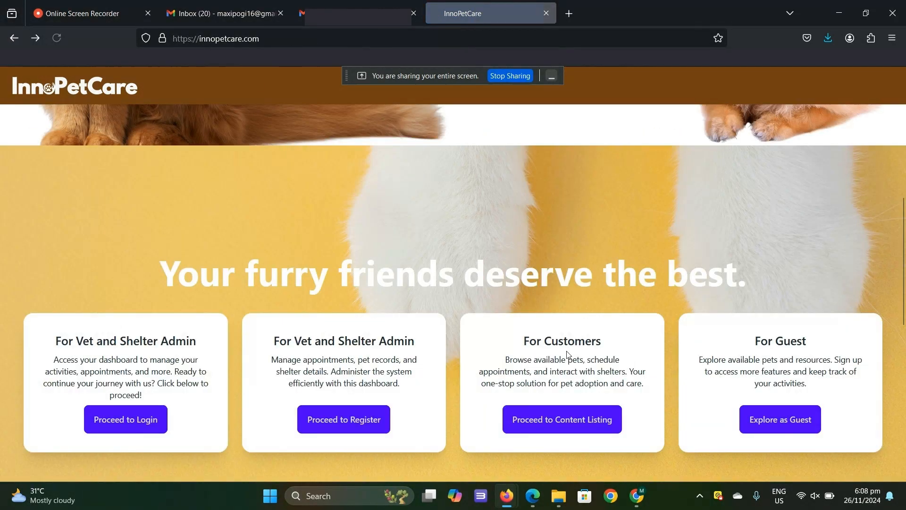
pyautogui.click(566, 419)
pyautogui.scroll(-5, 647, 307)
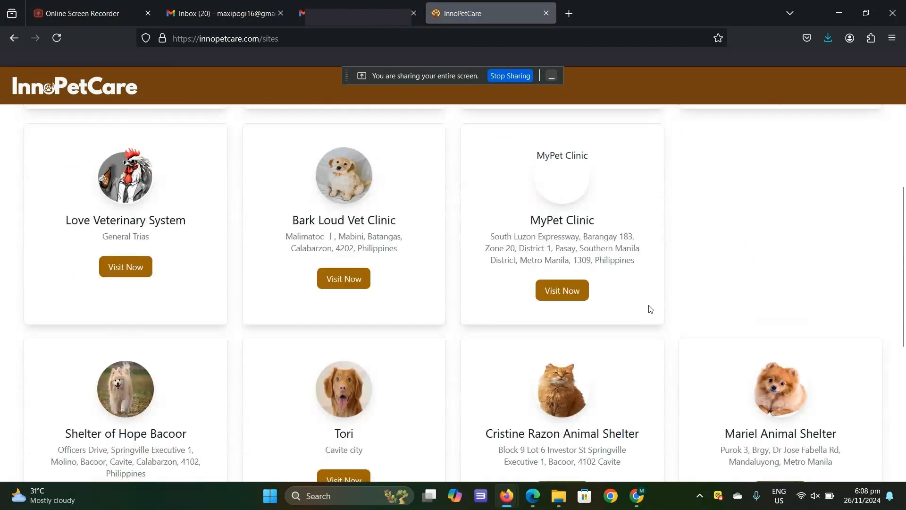
pyautogui.scroll(5, 647, 307)
# - Filter the site listing by Veterinary Site and by Animal Shelter Site, and look through each set
pyautogui.click(356, 145)
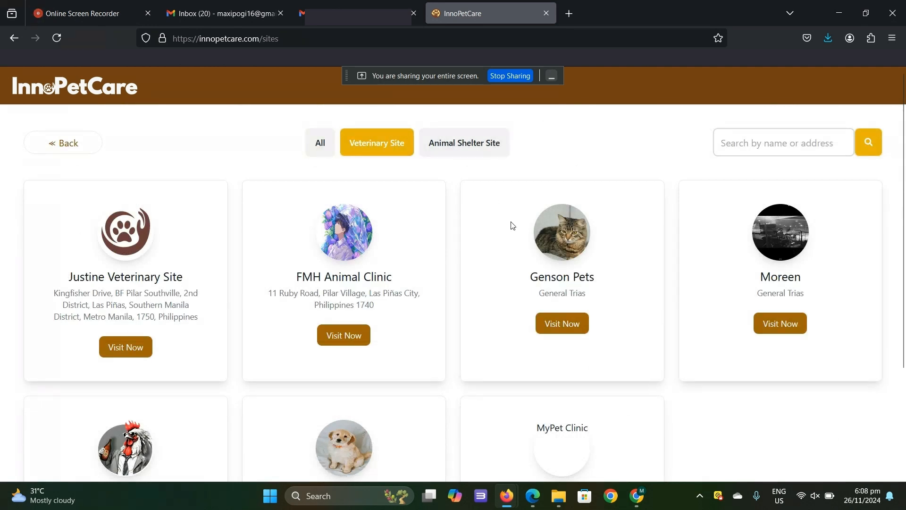
pyautogui.scroll(-3, 511, 227)
pyautogui.scroll(3, 511, 226)
pyautogui.click(467, 155)
pyautogui.scroll(-3, 534, 253)
pyautogui.scroll(3, 534, 253)
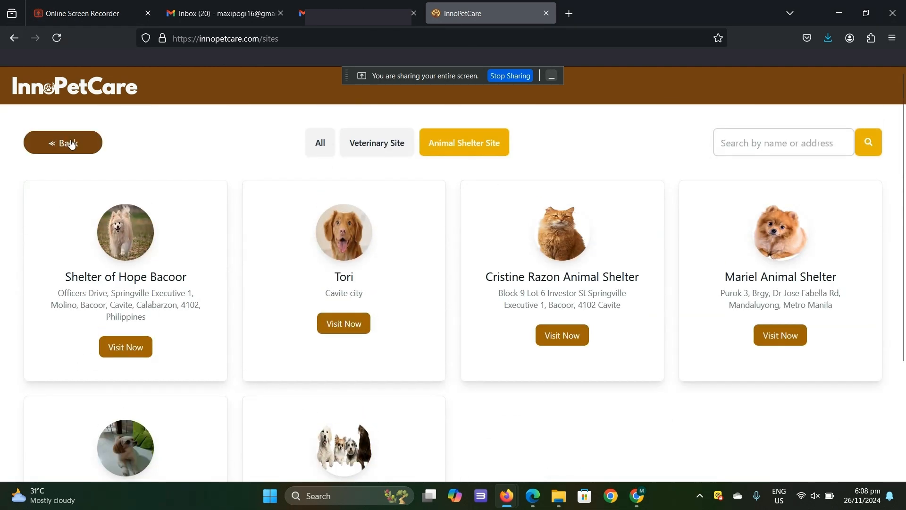
# - Go back to the home page and open the registration form for vet and shelter admins
pyautogui.click(61, 143)
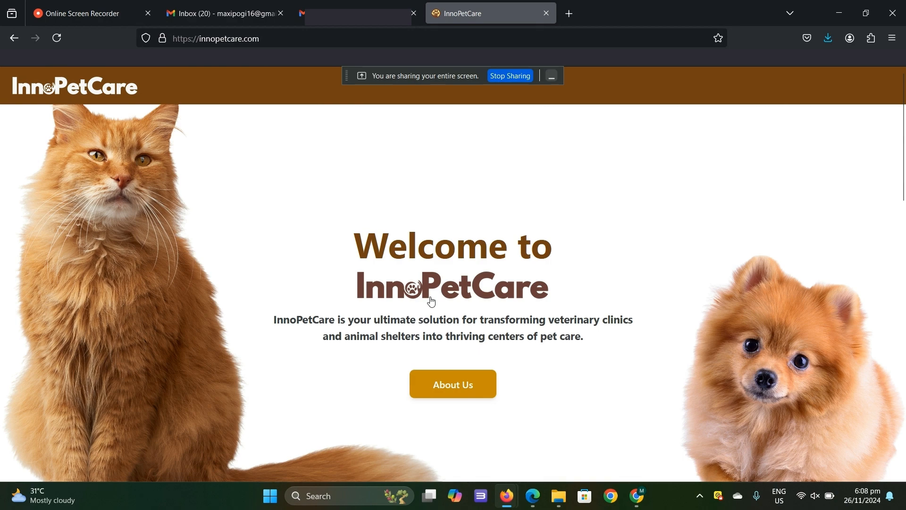
pyautogui.scroll(-5, 430, 301)
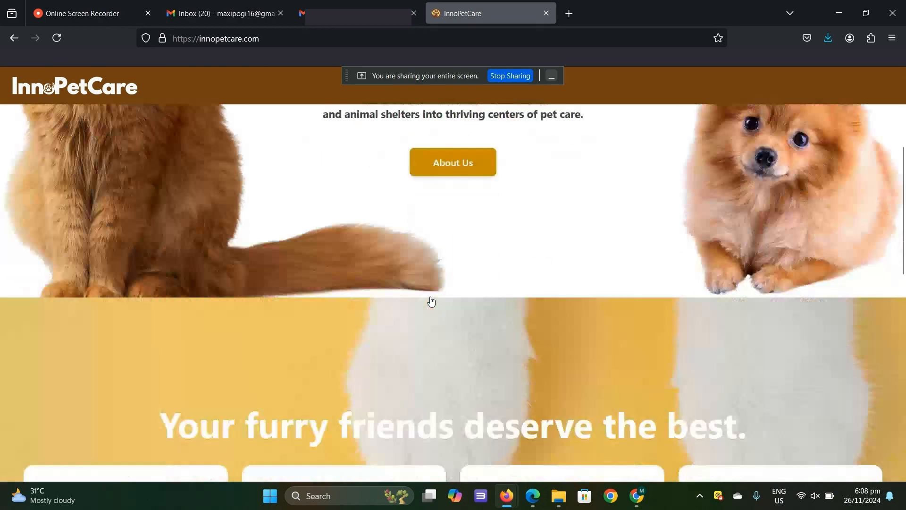
pyautogui.scroll(-1, 430, 302)
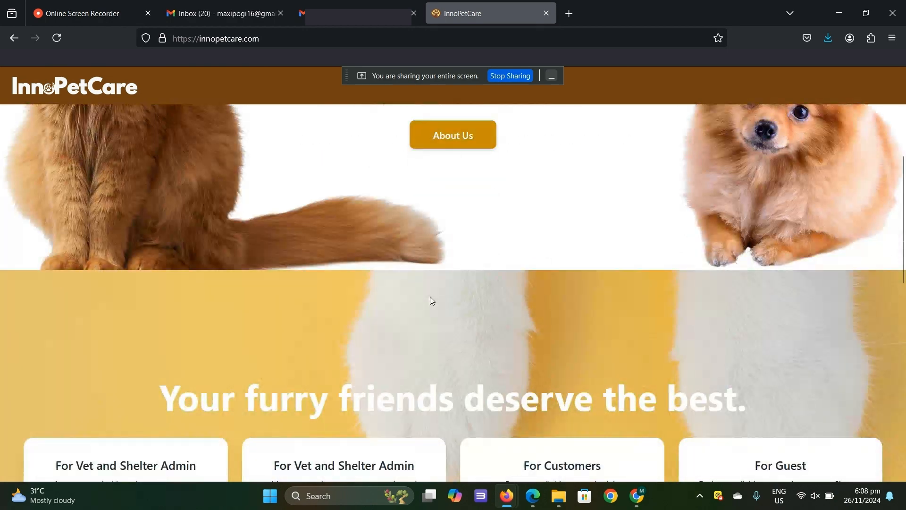
pyautogui.scroll(-3, 431, 300)
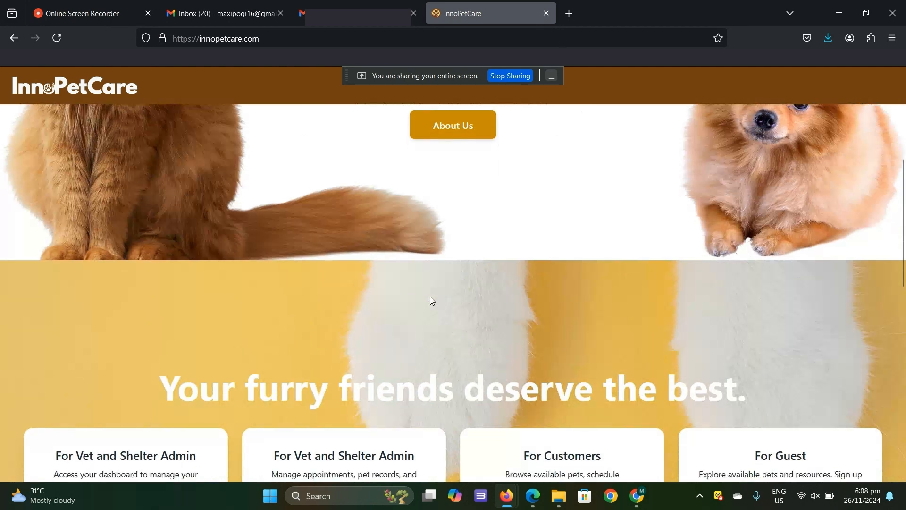
pyautogui.scroll(-1, 436, 294)
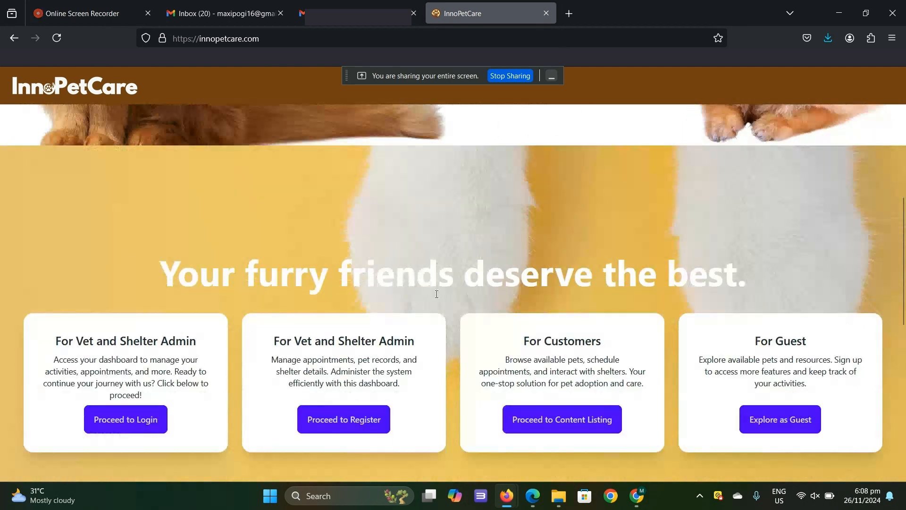
pyautogui.scroll(-3, 437, 293)
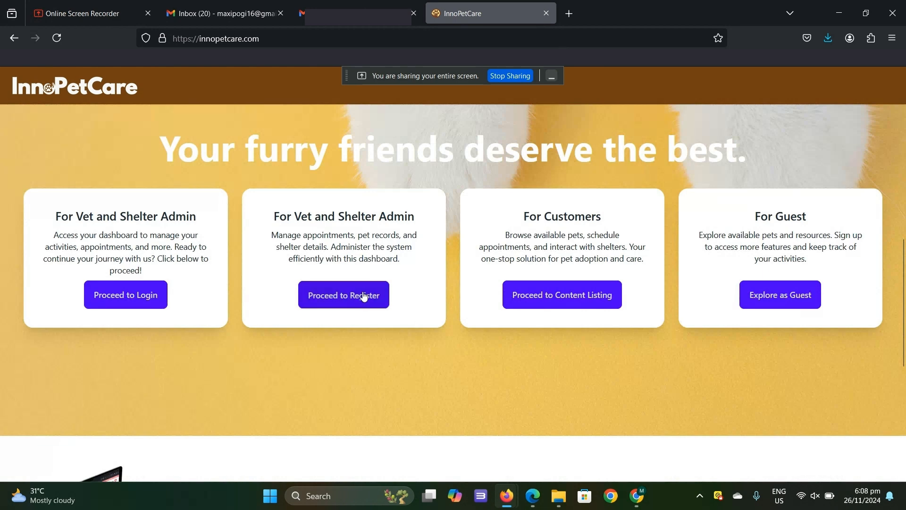
pyautogui.click(364, 294)
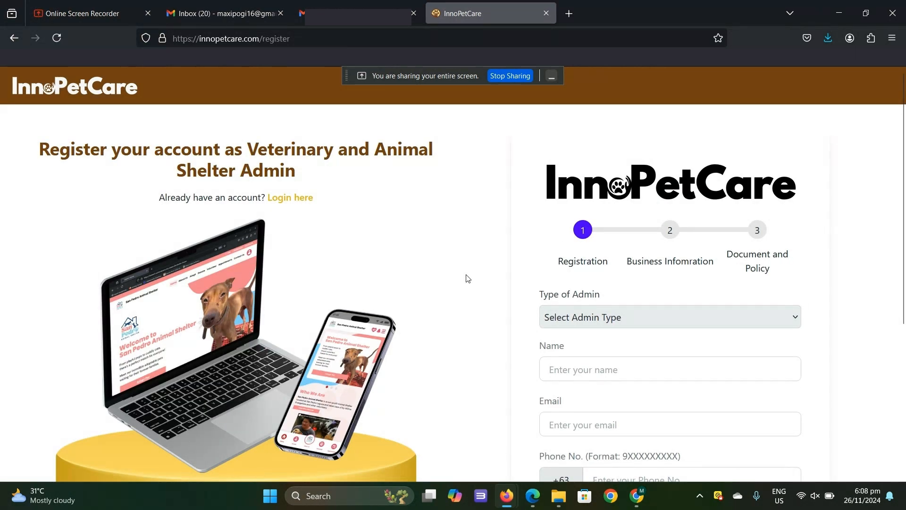
# - Set the type of admin to Animal Shelter Admin and enter the admin's name
pyautogui.click(607, 316)
pyautogui.click(590, 382)
pyautogui.click(564, 370)
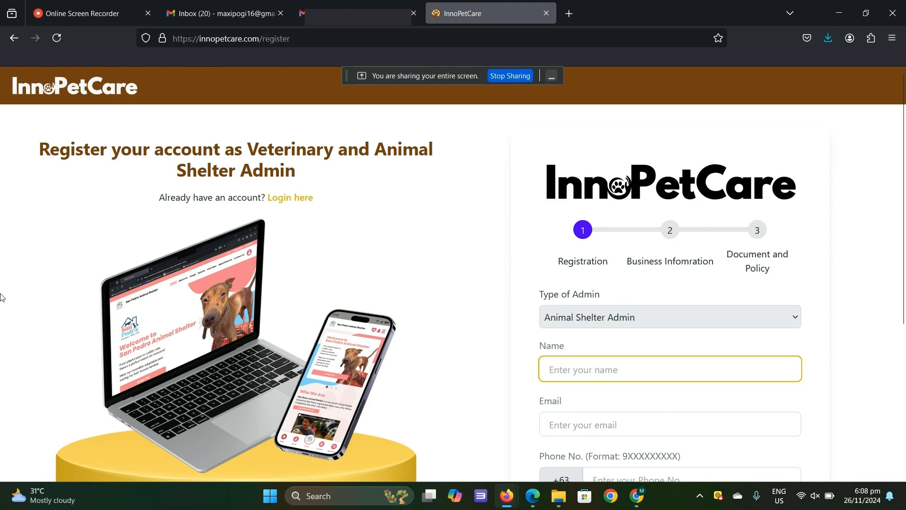
pyautogui.write('Maxi')
# - Fill in the admin's e-mail address and phone number in the registration form
pyautogui.scroll(-4, 636, 395)
pyautogui.press('Tab')
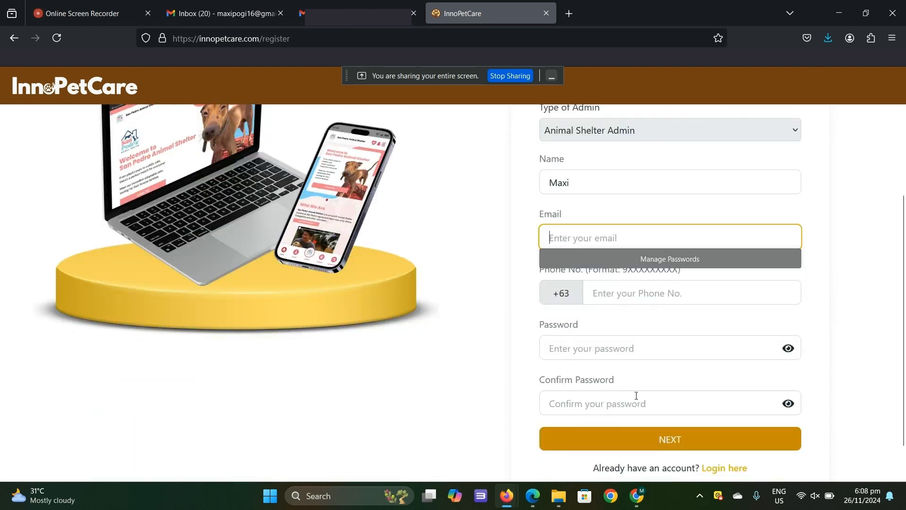
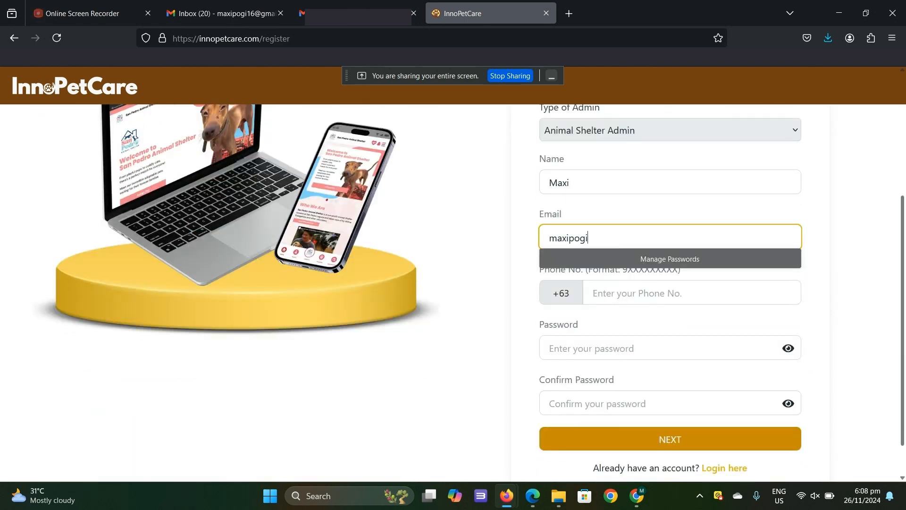
pyautogui.press('Tab')
pyautogui.write('9')
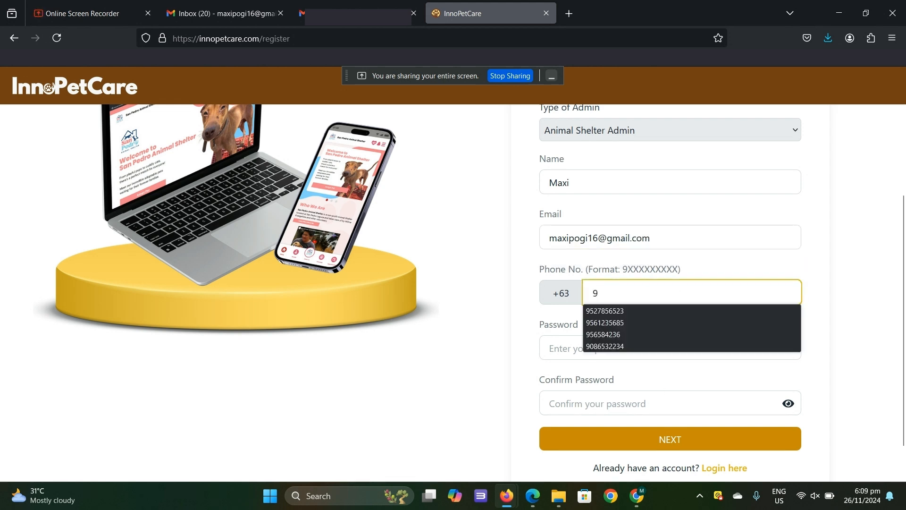
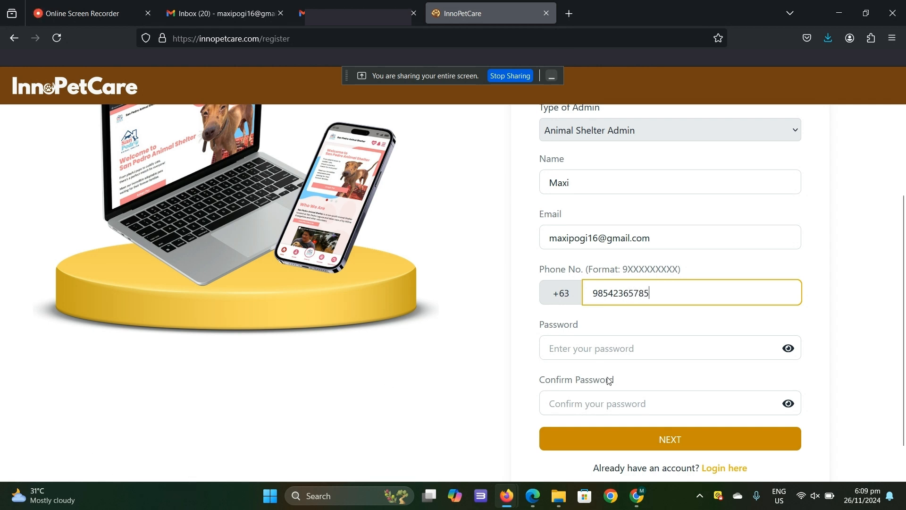
# - Enter the account password, repeat it as confirmation, and continue to the Business Information stage
pyautogui.click(621, 348)
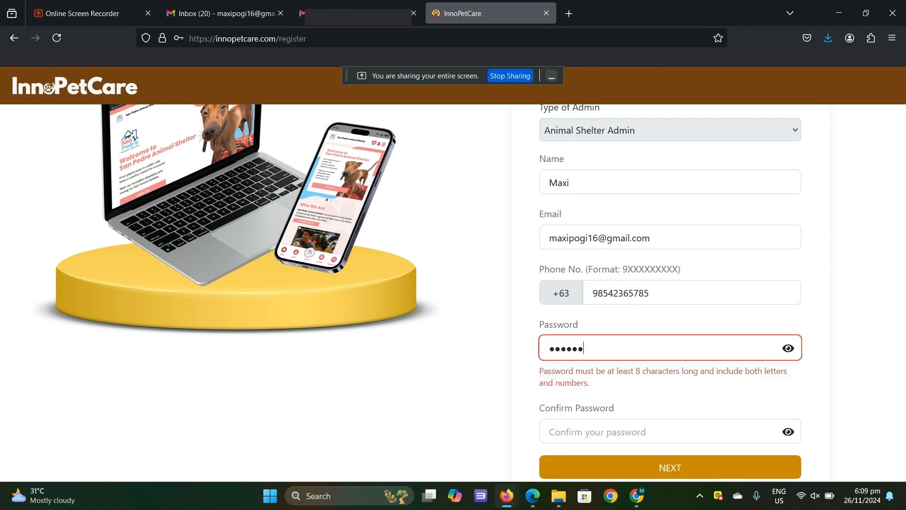
pyautogui.click(723, 428)
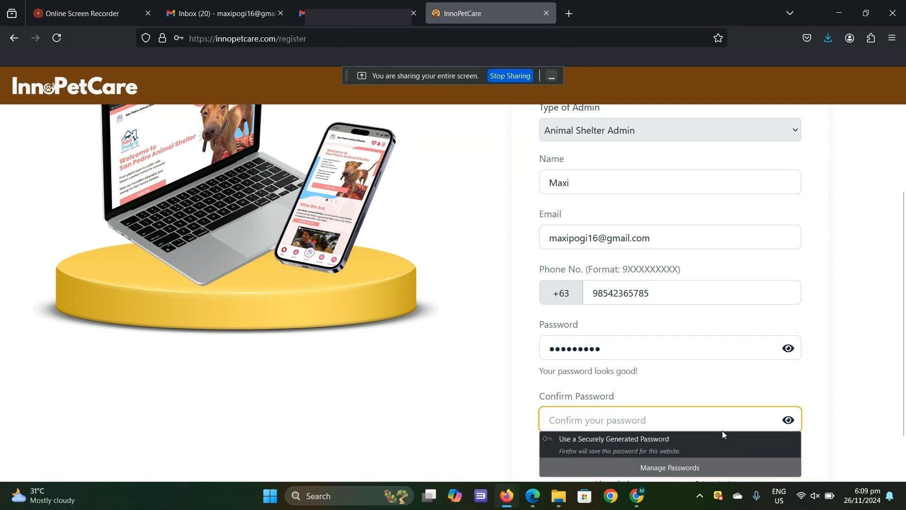
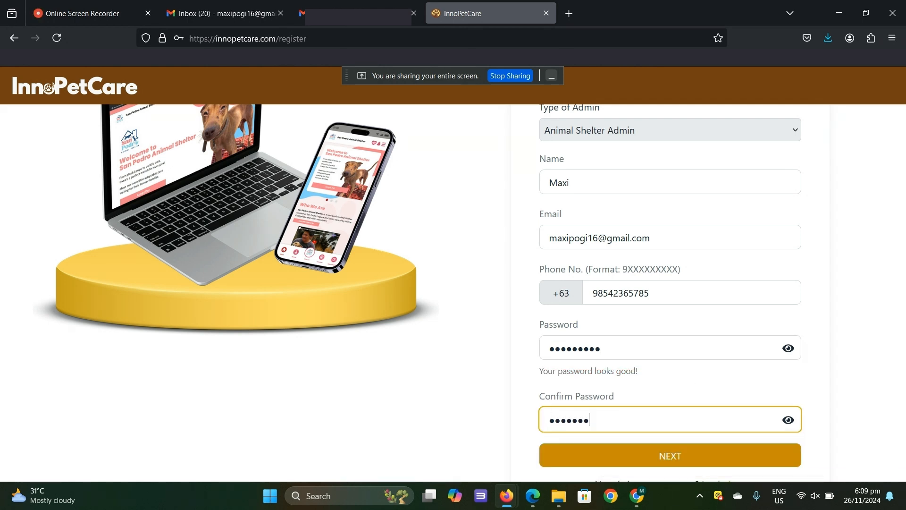
pyautogui.click(720, 454)
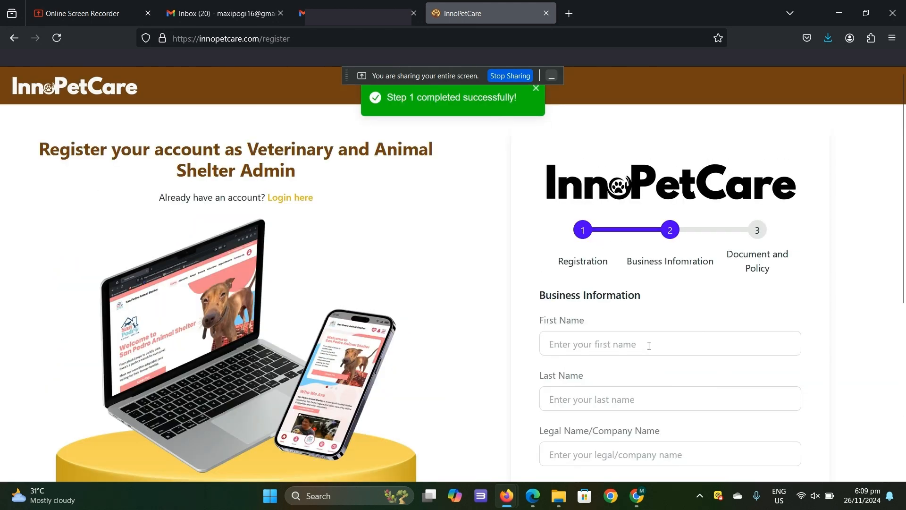
# - Enter the owner's first name and last name in the business information
pyautogui.click(649, 345)
pyautogui.click(629, 399)
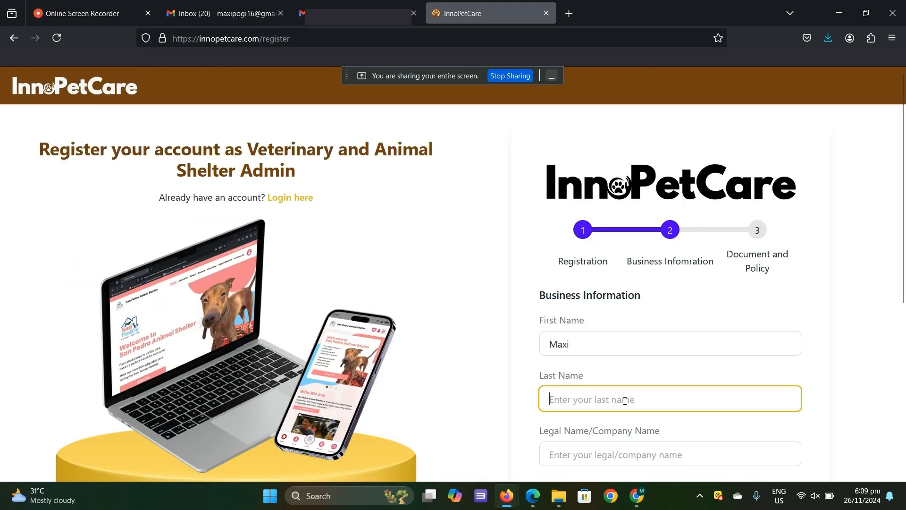
# - Set the legal/company name to Animal Cah Shelter and enter the business registration number
pyautogui.scroll(-4, 680, 263)
pyautogui.click(679, 262)
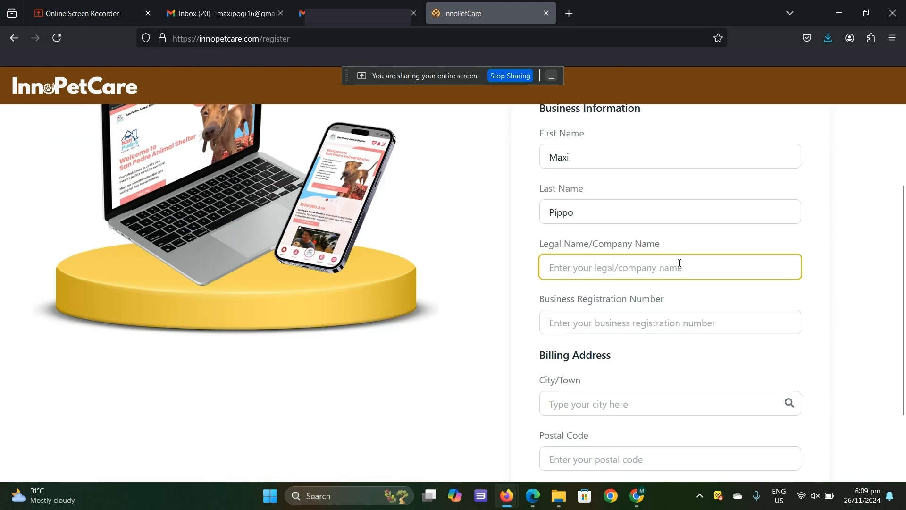
pyautogui.write('Animal Cah Shelter')
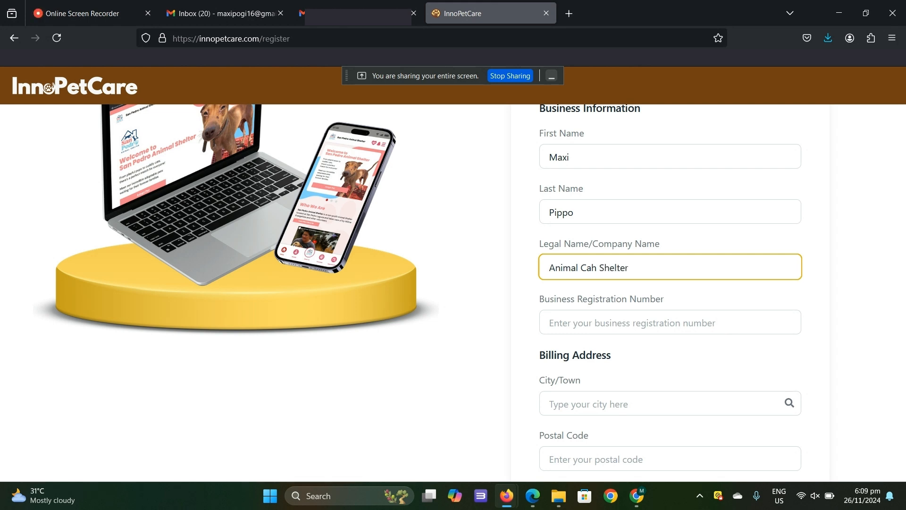
pyautogui.click(694, 312)
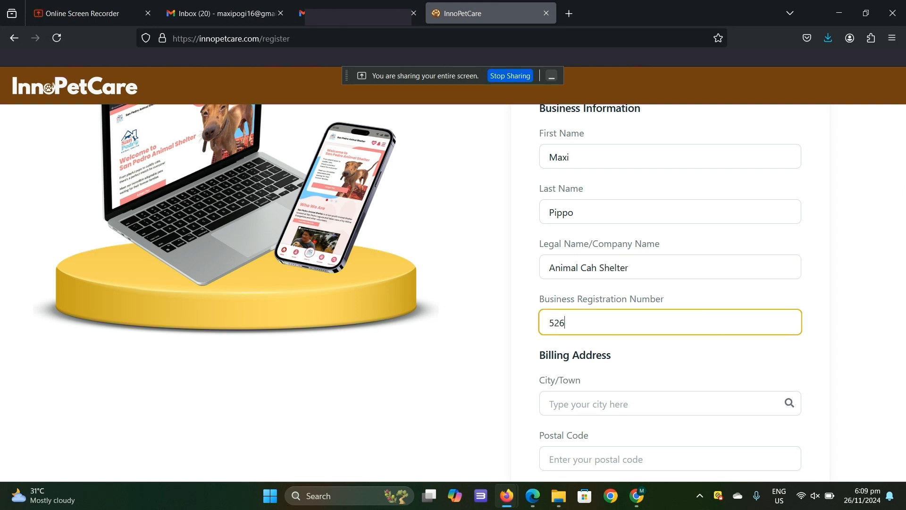
# - Pick the suggested city for the billing address and continue to the Document and Policy stage
pyautogui.scroll(-2, 653, 303)
pyautogui.click(653, 304)
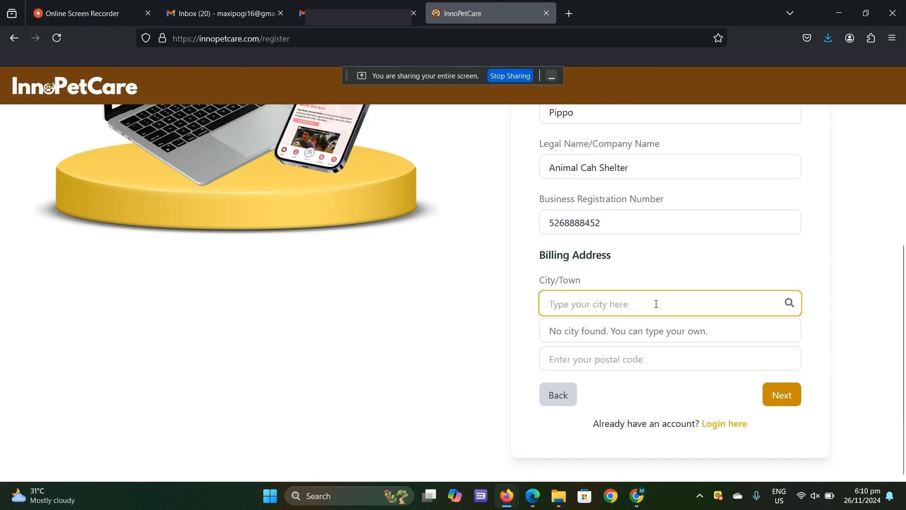
pyautogui.write('gene')
pyautogui.click(576, 331)
pyautogui.click(779, 395)
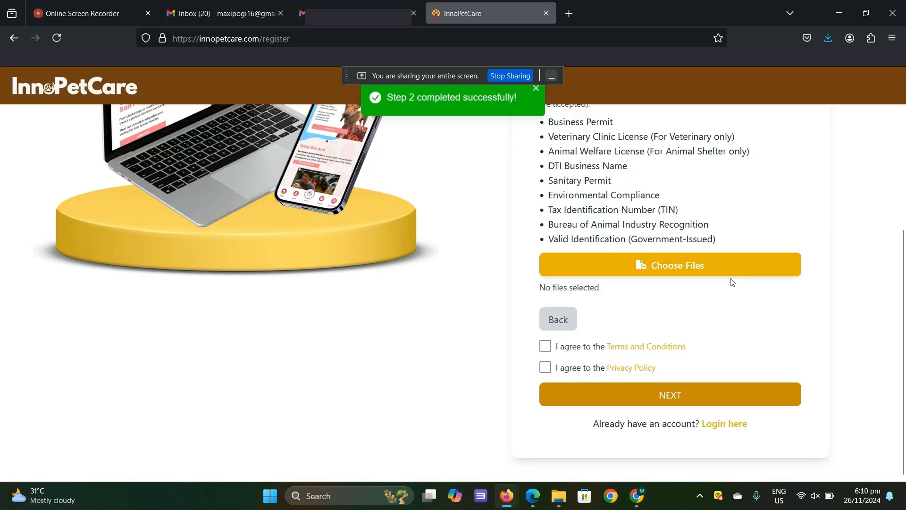
# - Attach the financial analysis and accounting PDF, accept the Terms and Conditions and Privacy Policy, and submit the registration
pyautogui.click(660, 264)
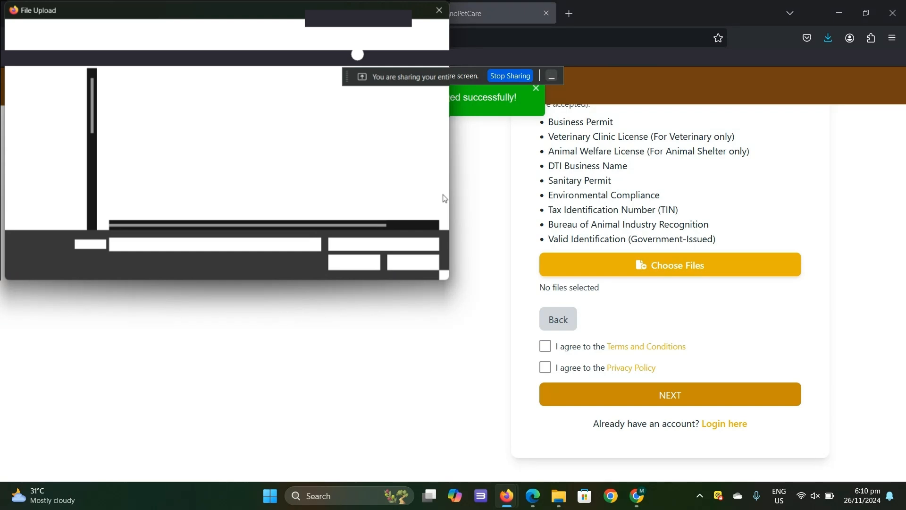
pyautogui.doubleClick(444, 198)
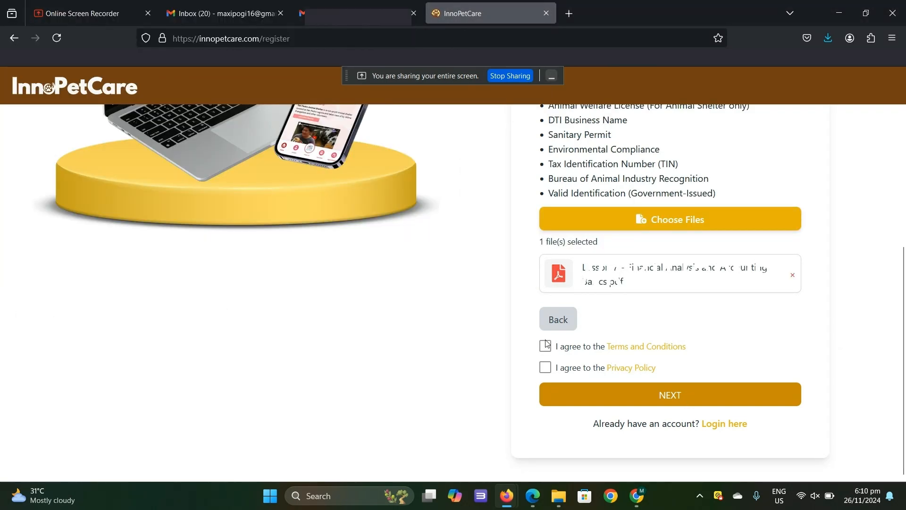
pyautogui.click(545, 346)
pyautogui.click(546, 368)
pyautogui.click(597, 394)
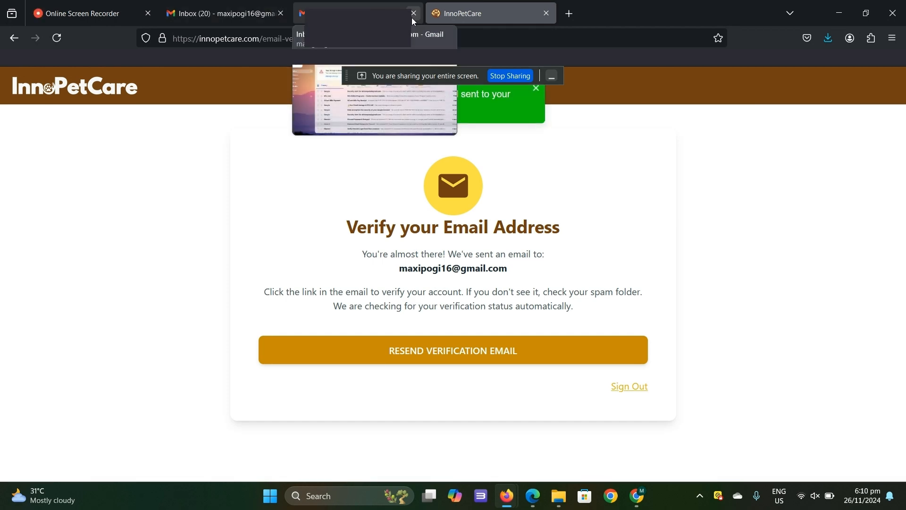
# - Switch to the Gmail inbox, open the innopetcare verification message and follow its verification link
pyautogui.click(222, 13)
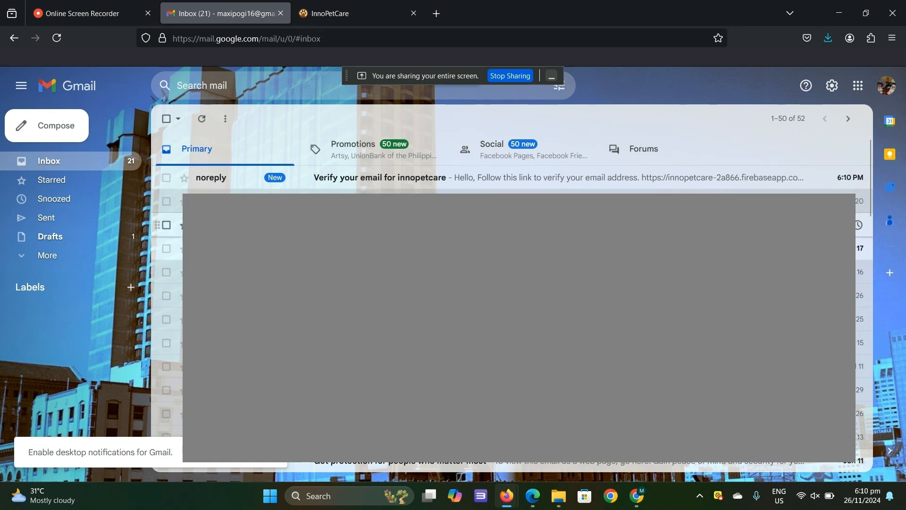
pyautogui.click(508, 184)
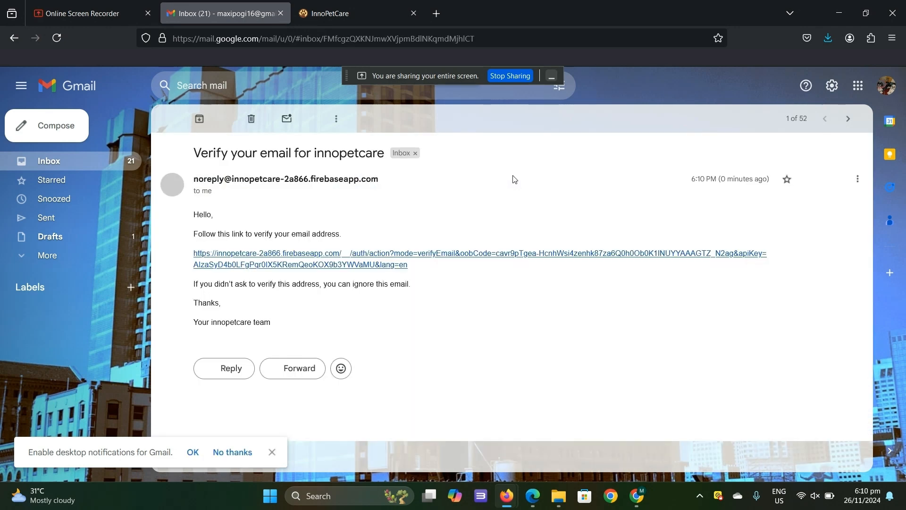
pyautogui.click(376, 258)
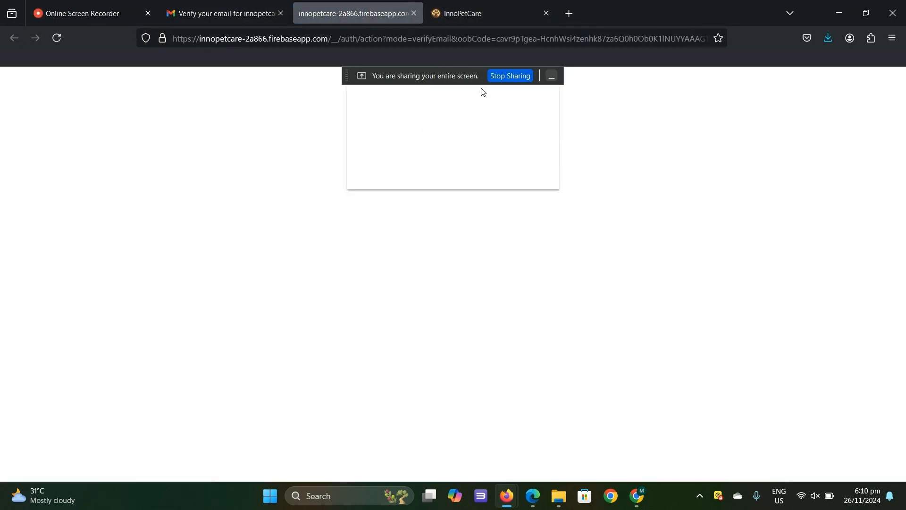
# - Return to InnoPetCare, proceed past the e-mail verification, and reload the account approval page
pyautogui.click(480, 4)
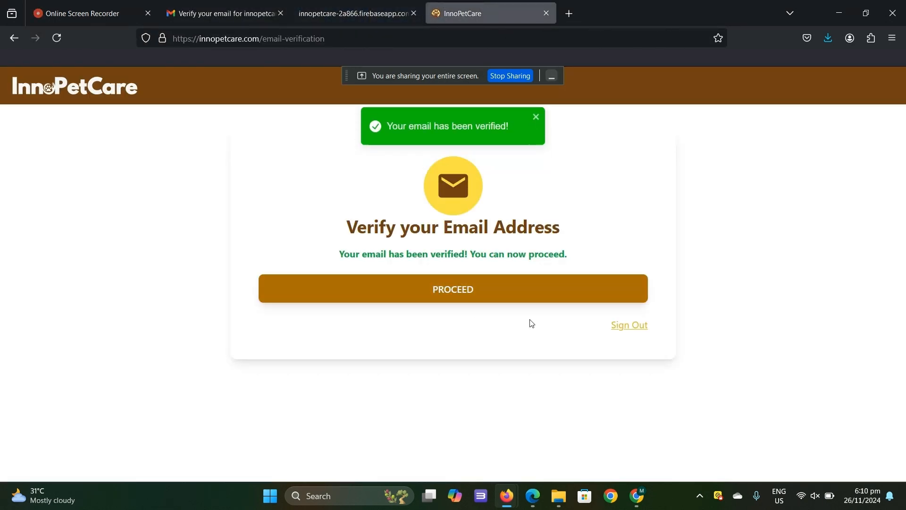
pyautogui.click(550, 292)
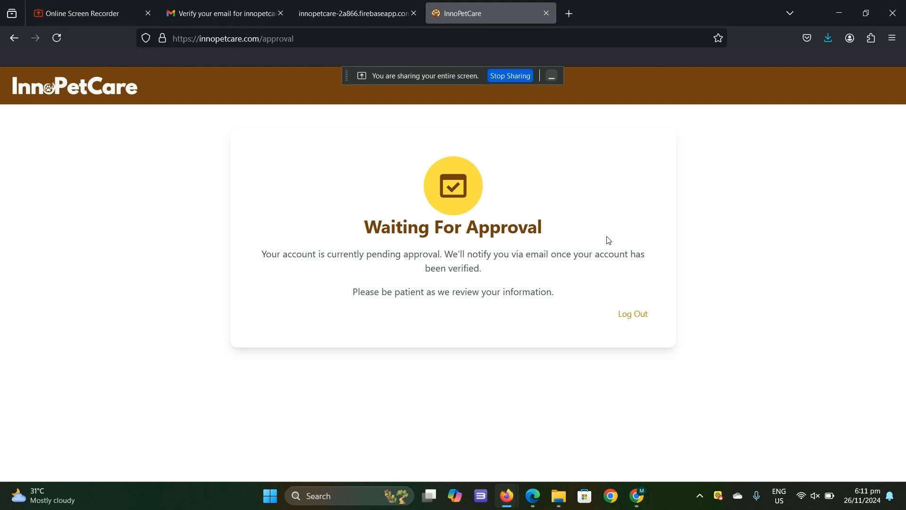
pyautogui.click(59, 37)
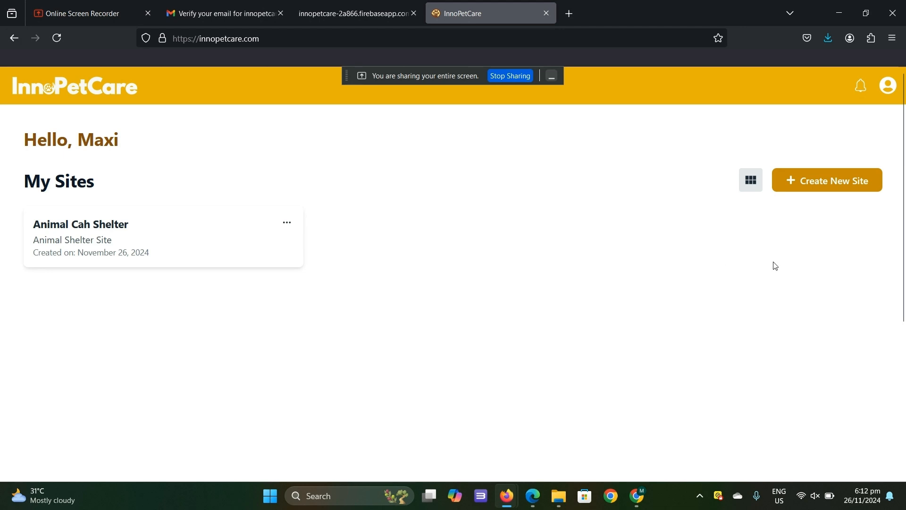
# - Open the Create New Site form, review the fields it asks for, and close it without submitting
pyautogui.click(825, 186)
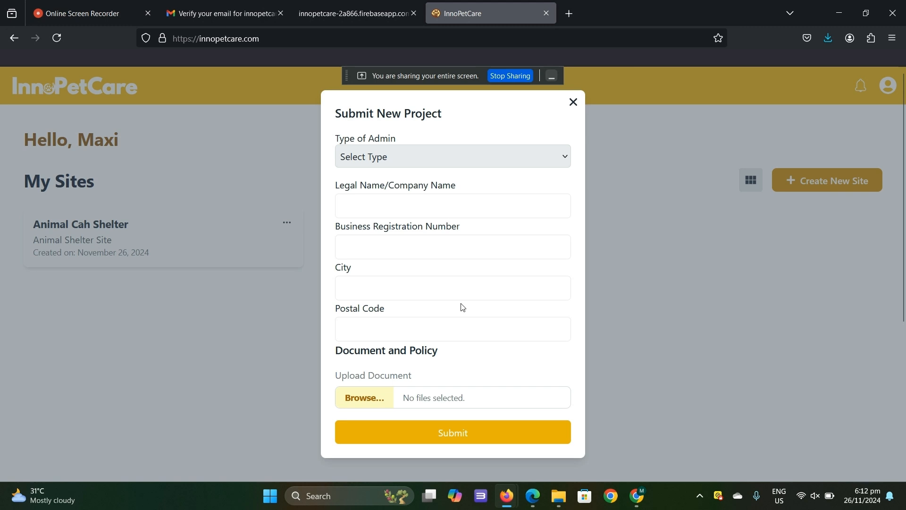
pyautogui.scroll(-5, 461, 307)
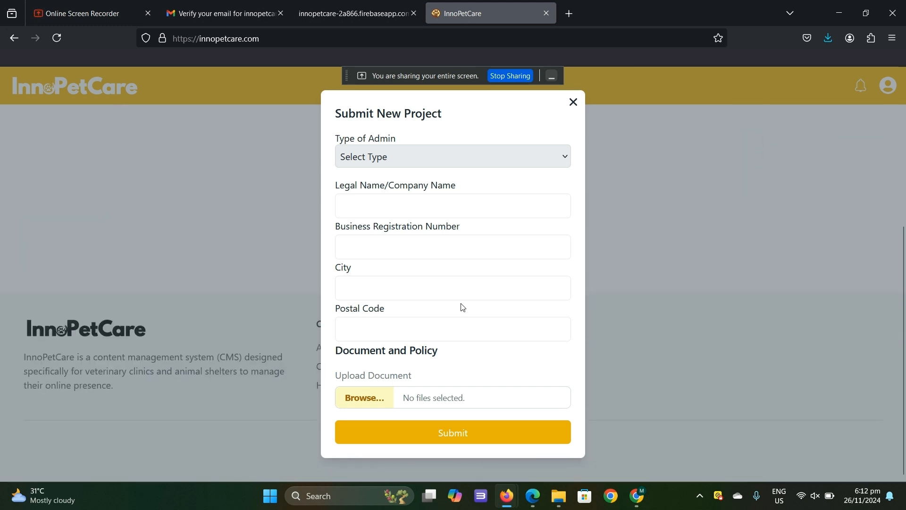
pyautogui.scroll(5, 463, 308)
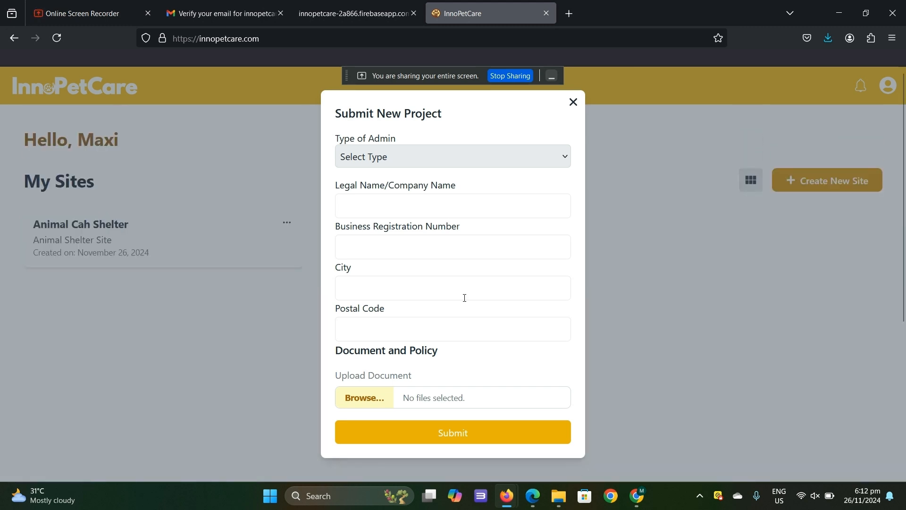
pyautogui.click(574, 102)
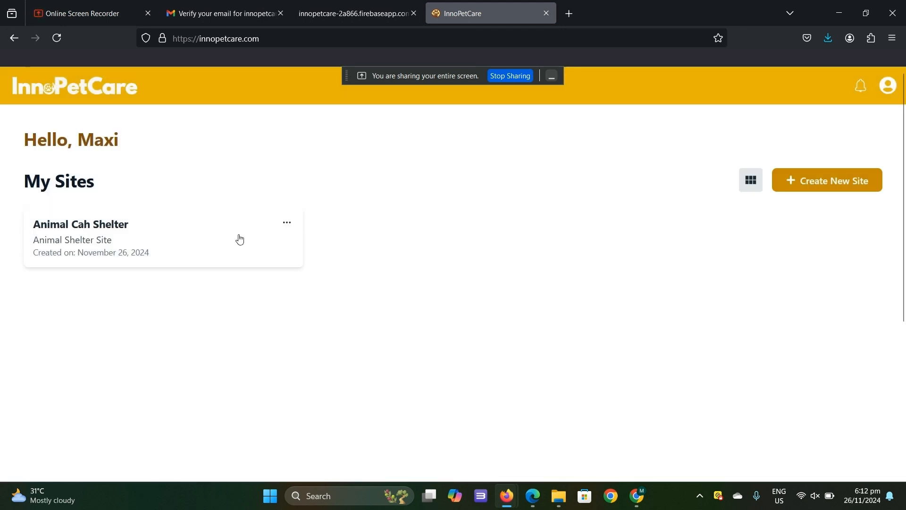
# - Open the Animal Cah Shelter site for editing and set its management system name to Animal Cah Shelter and slug to animal-cah-shelter
pyautogui.click(286, 224)
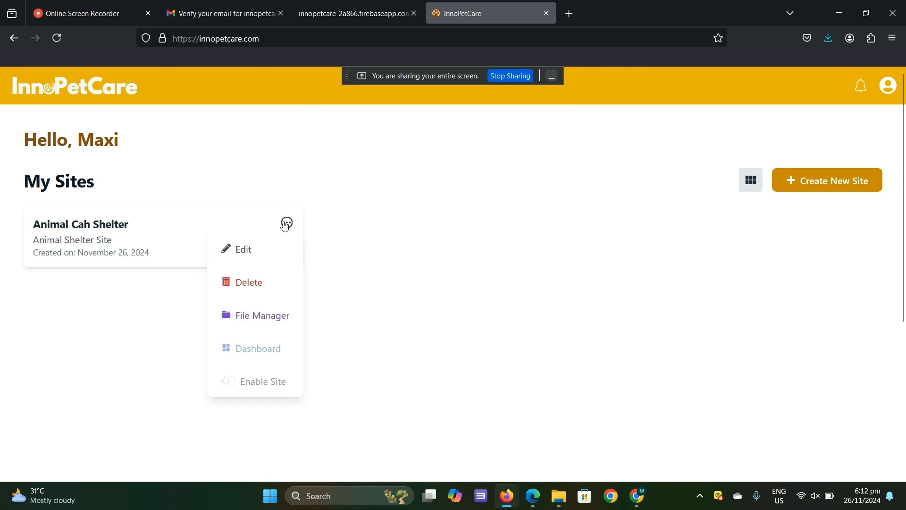
pyautogui.click(276, 249)
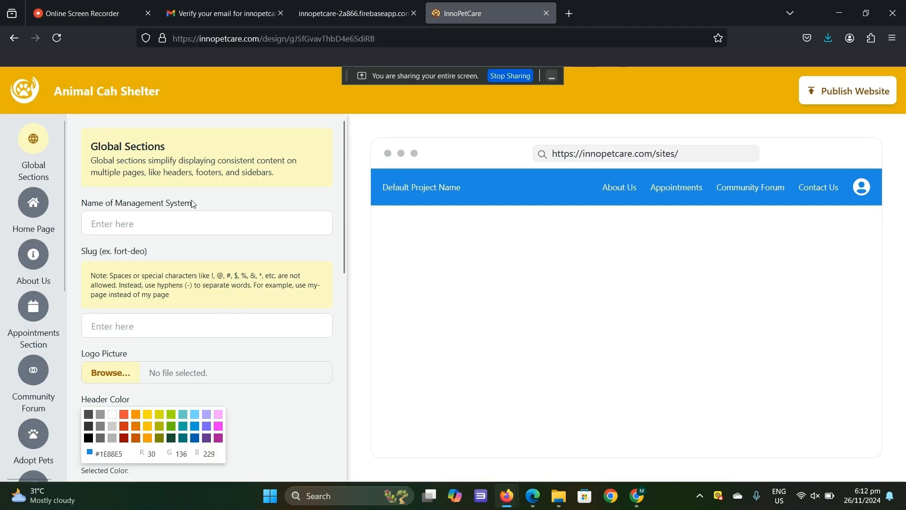
pyautogui.click(188, 222)
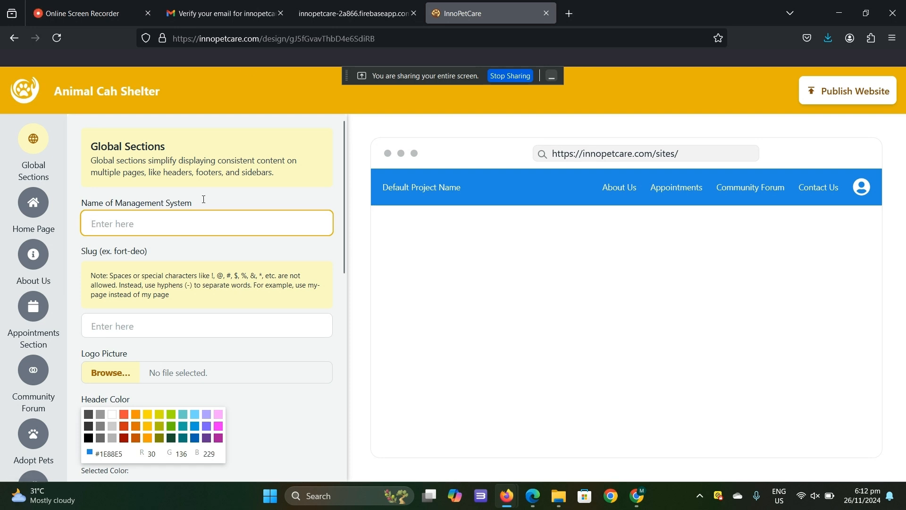
pyautogui.moveTo(183, 93); pyautogui.dragTo(54, 92)
pyautogui.moveTo(106, 91); pyautogui.dragTo(108, 226)
# - Set both the header color and the mobile selected item color to #0062B1
pyautogui.scroll(-3, 168, 254)
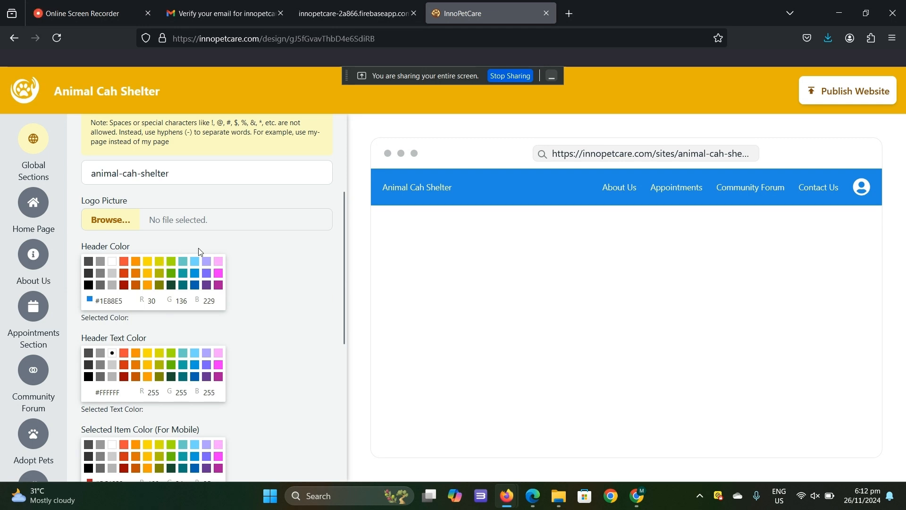
pyautogui.scroll(3, 192, 234)
pyautogui.scroll(-4, 193, 250)
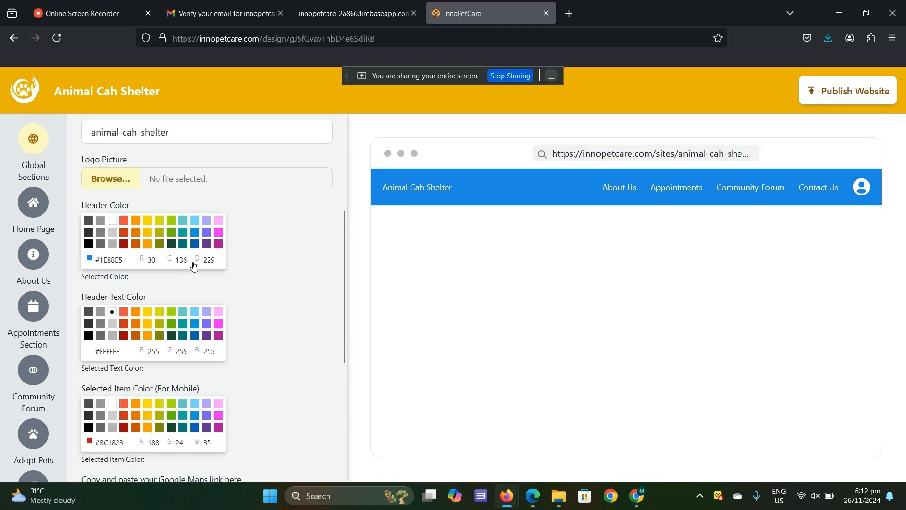
pyautogui.scroll(3, 196, 263)
pyautogui.click(147, 360)
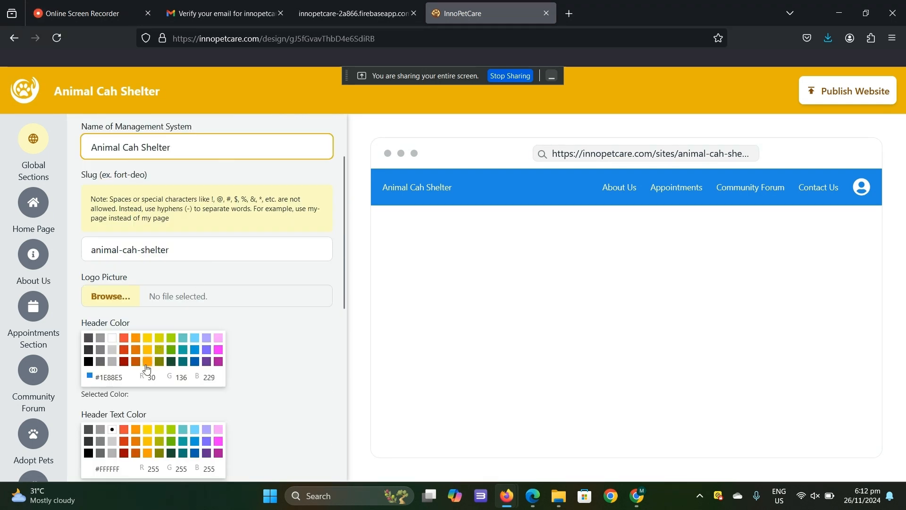
pyautogui.click(195, 361)
pyautogui.scroll(-3, 158, 352)
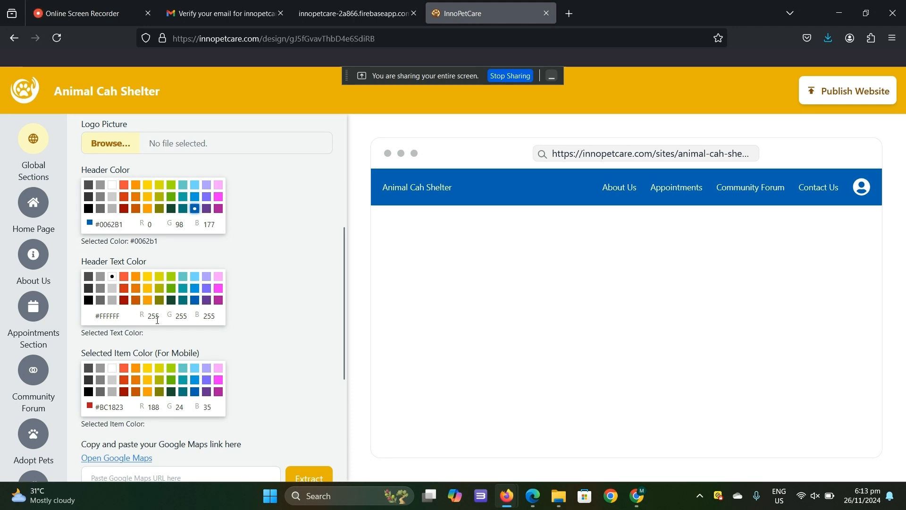
pyautogui.scroll(-3, 138, 294)
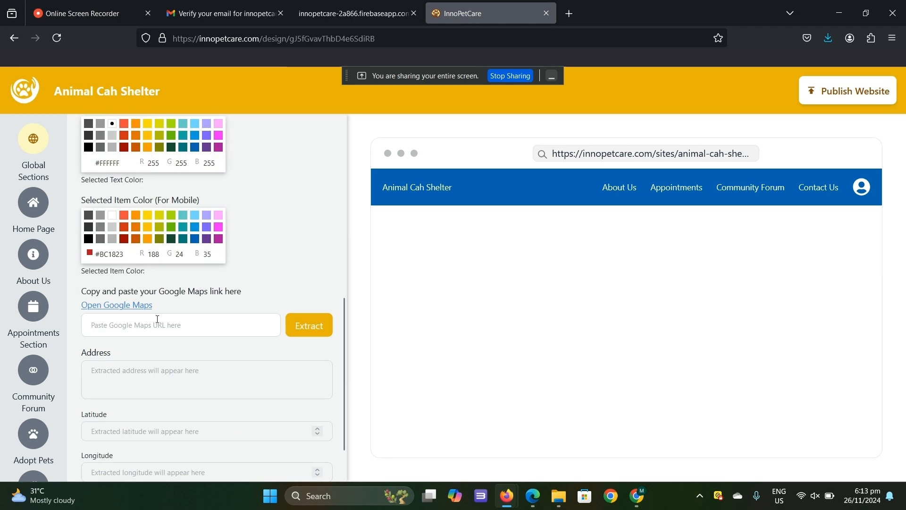
pyautogui.click(195, 238)
# - Get the Google Maps link for Vista Mall General Trias and extract the shelter's address and coordinates from it
pyautogui.scroll(-1, 160, 265)
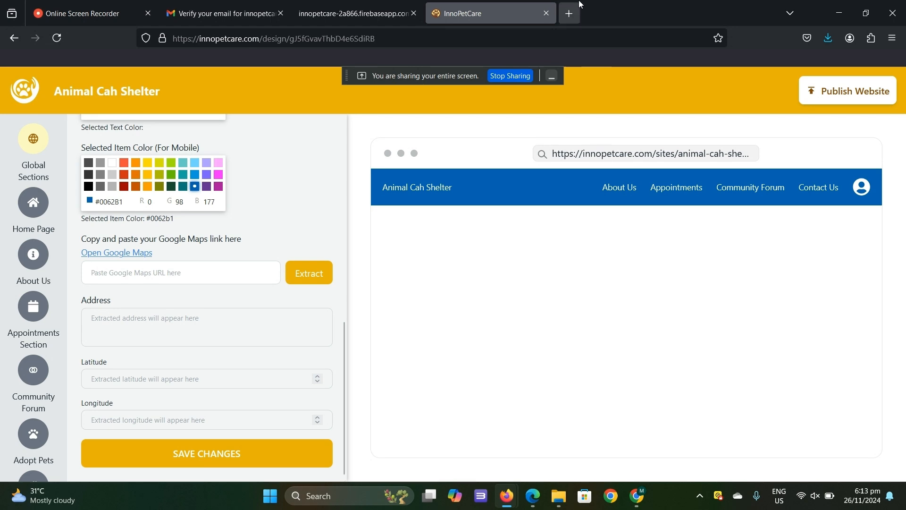
pyautogui.click(572, 14)
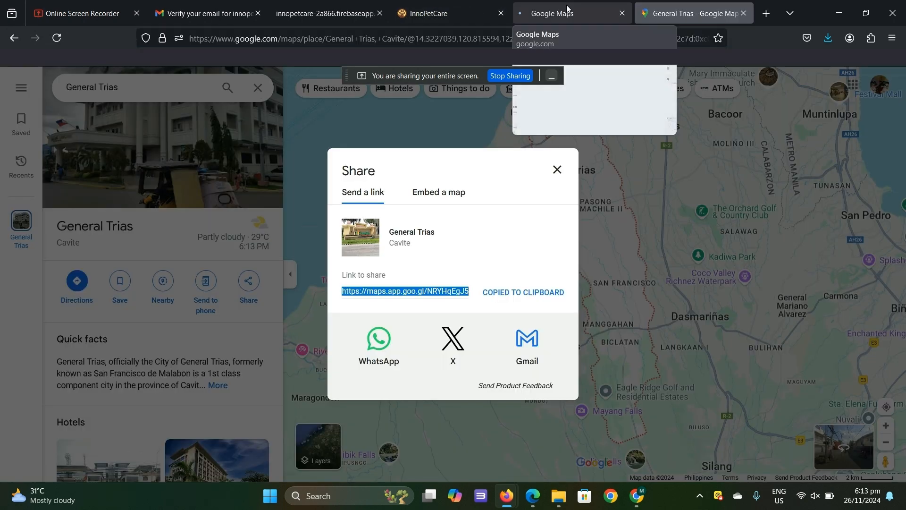
pyautogui.click(618, 39)
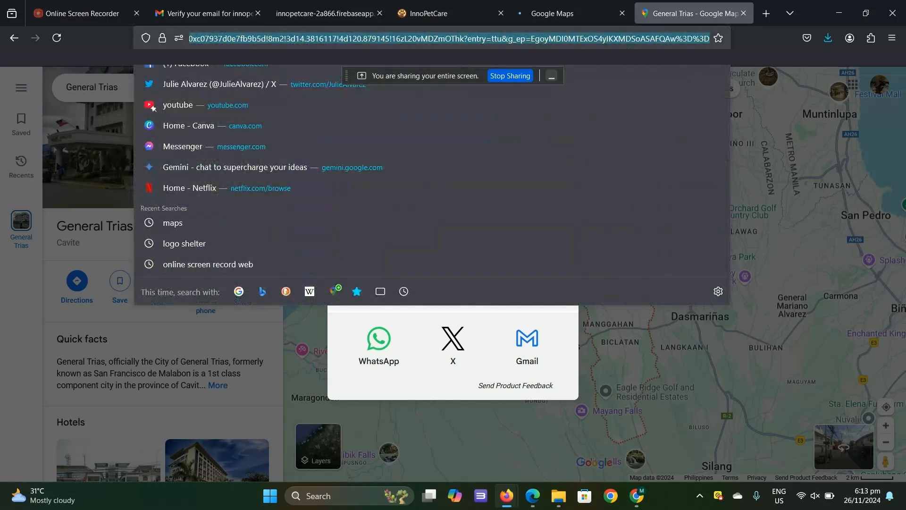
pyautogui.click(412, 15)
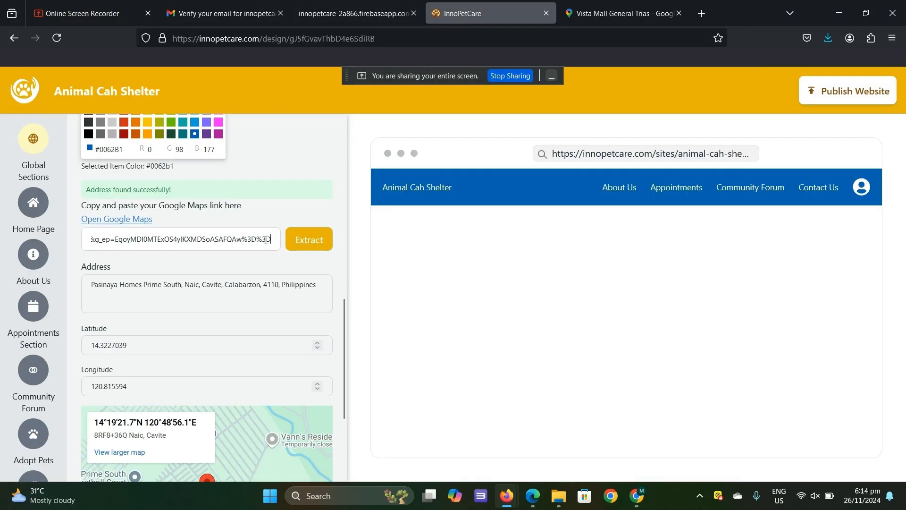
pyautogui.click(306, 247)
# - Check the extracted location on the map preview and save the Global Sections changes
pyautogui.scroll(-3, 187, 280)
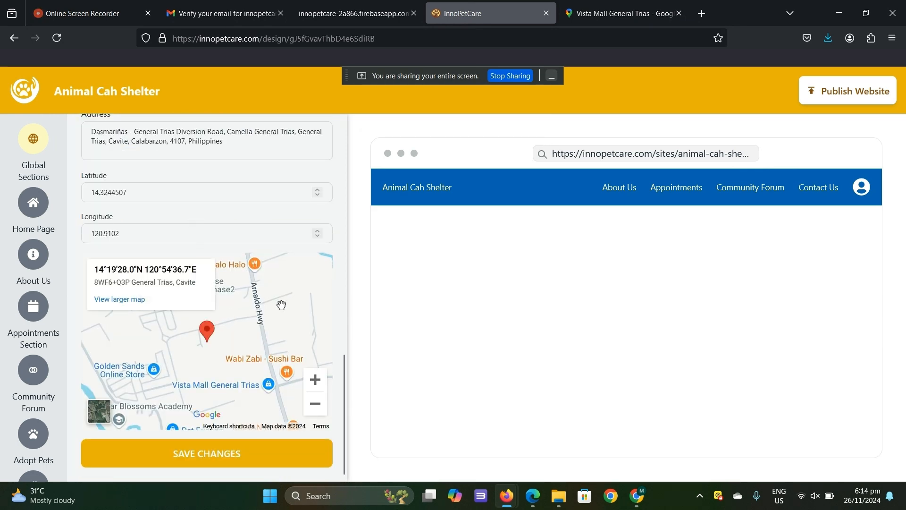
pyautogui.scroll(2, 281, 304)
pyautogui.scroll(-3, 279, 299)
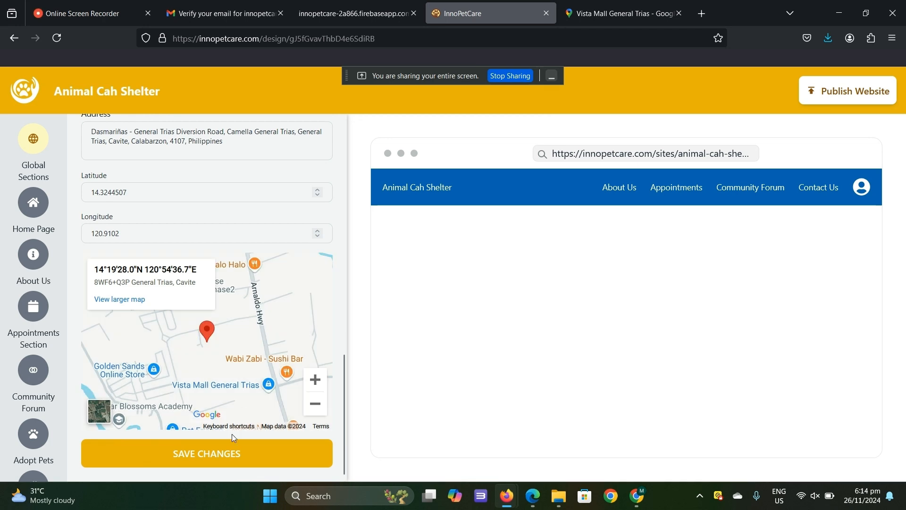
pyautogui.click(233, 452)
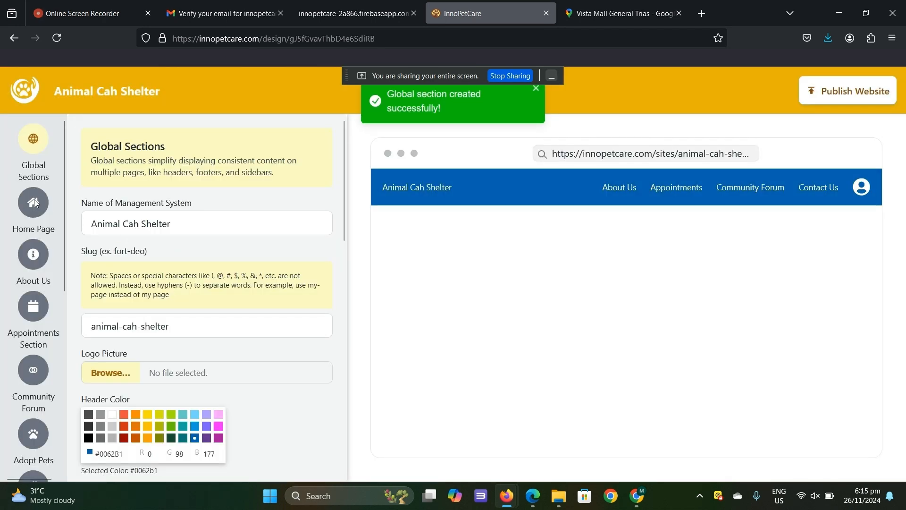
# - Add a Home Page section titled "Welcome" with subtext "to Animal Cah Shelter" and content "Meet our lovely pets in the shelter."
pyautogui.click(34, 203)
pyautogui.click(174, 264)
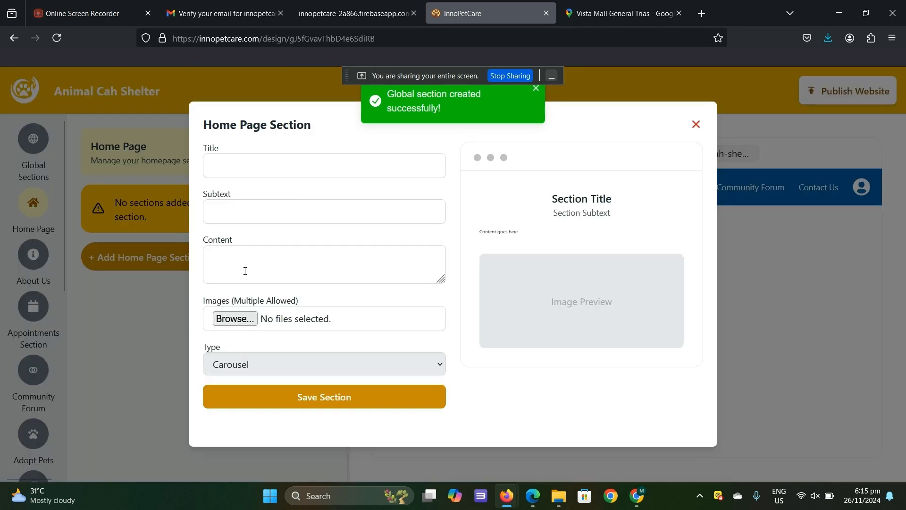
pyautogui.click(380, 173)
pyautogui.write('Welcome')
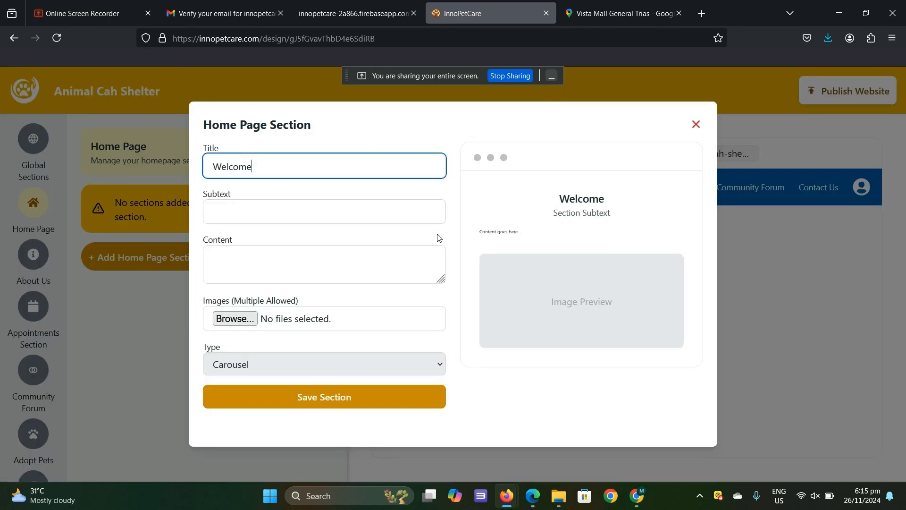
pyautogui.press('Tab')
pyautogui.write('to Animal Cah Shelter')
pyautogui.press('Tab')
pyautogui.write('Meet our lovely pets in the shelter.')
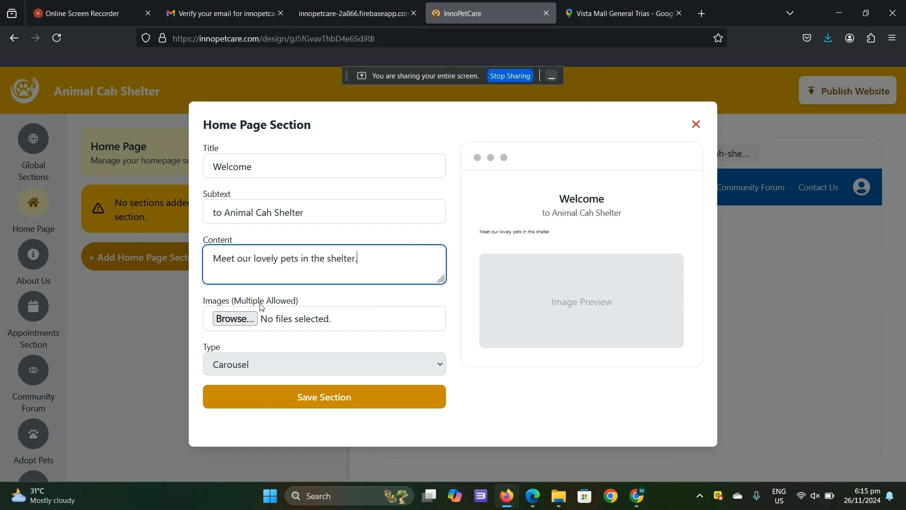
# - Attach three shelter images to the Home Page section, try the Grid layout, return it to Carousel, and save the section
pyautogui.click(235, 319)
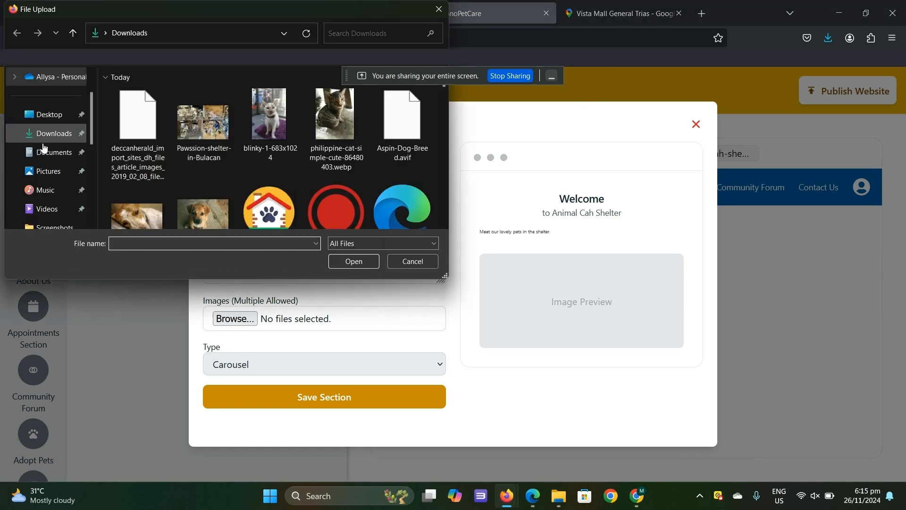
pyautogui.click(379, 361)
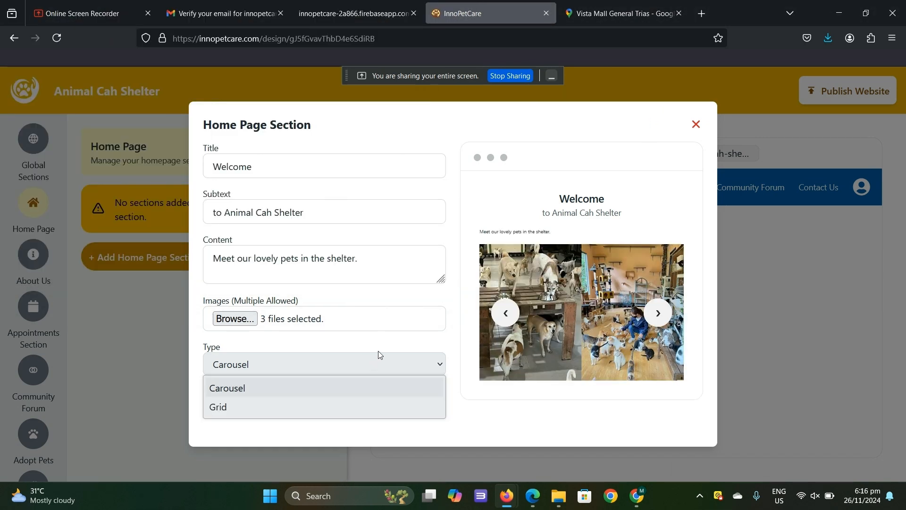
pyautogui.click(378, 407)
pyautogui.click(377, 363)
pyautogui.click(343, 394)
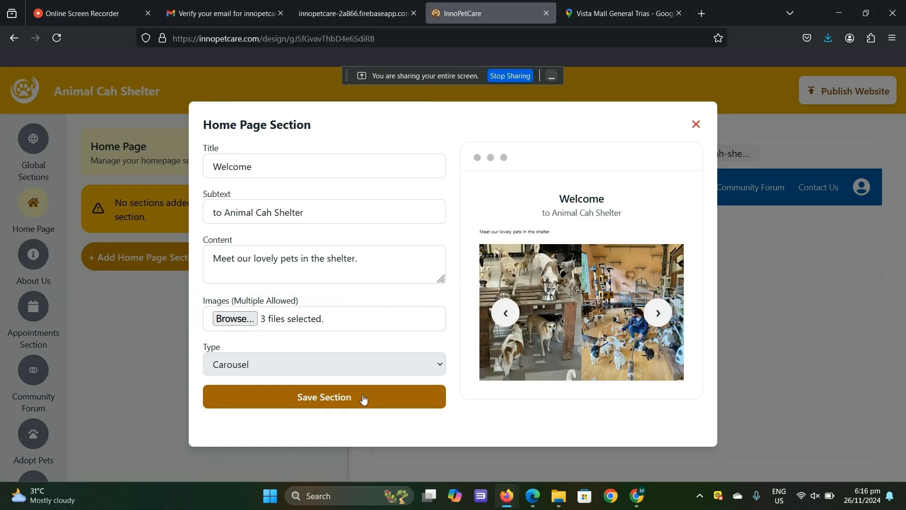
pyautogui.click(362, 396)
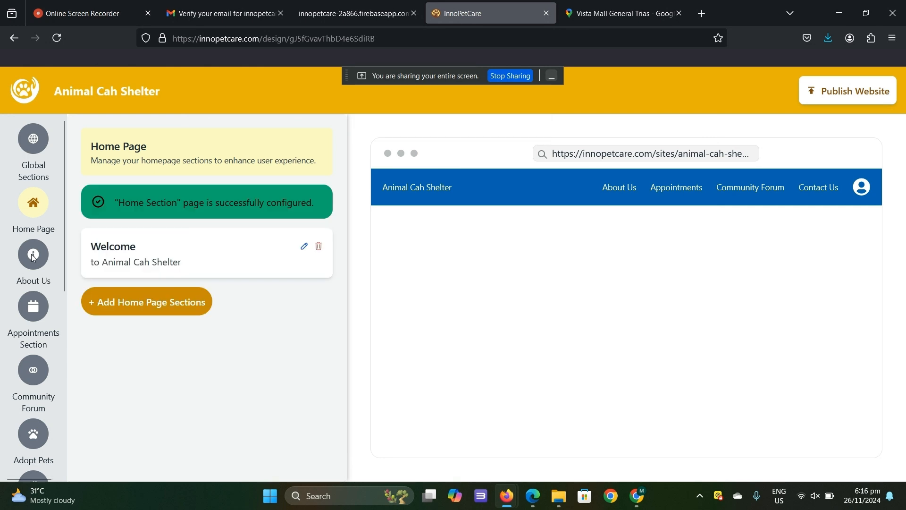
# - Add an About Us section titled "Learn" with subtext "about our shelter history" and a Lorem ipsum paragraph as content
pyautogui.click(33, 255)
pyautogui.click(163, 273)
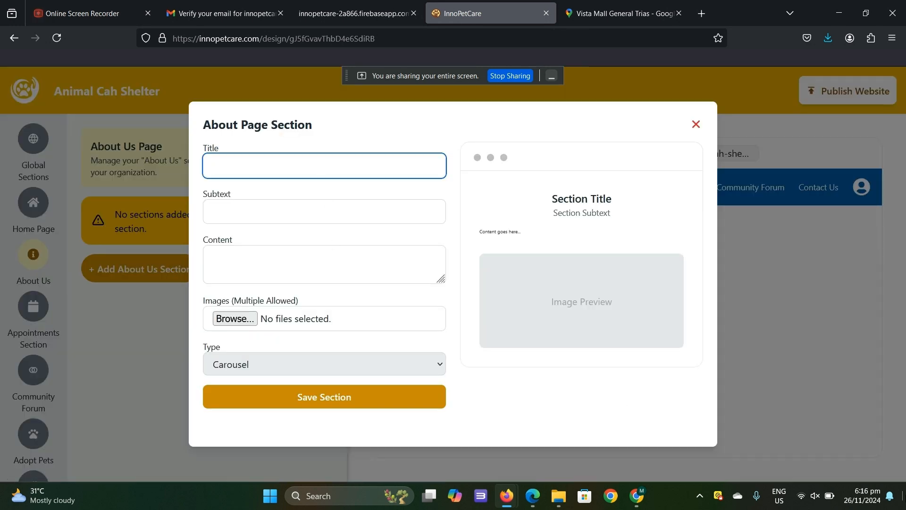
pyautogui.write('Learn ')
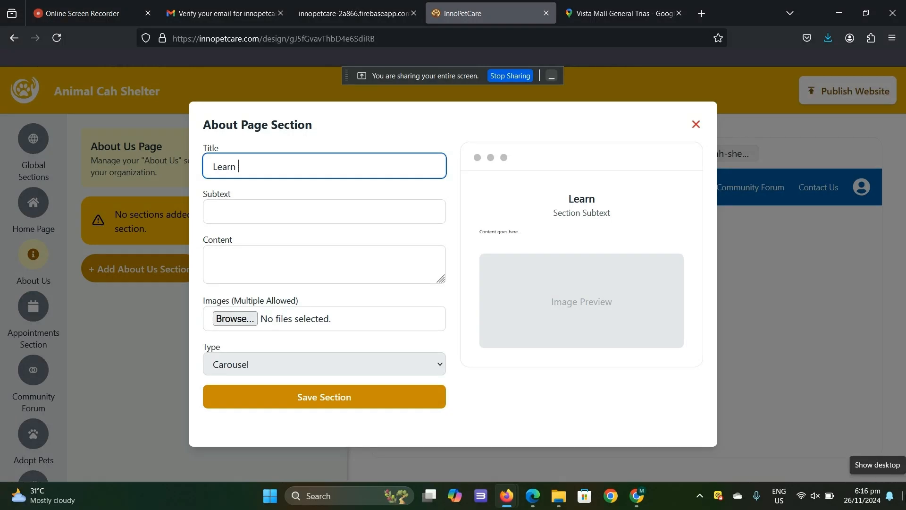
pyautogui.write('about our')
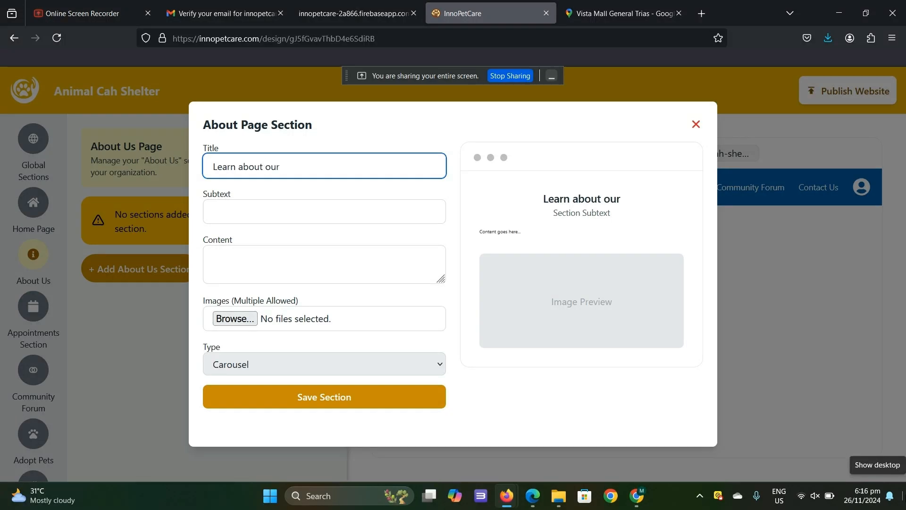
pyautogui.write(' shelter history')
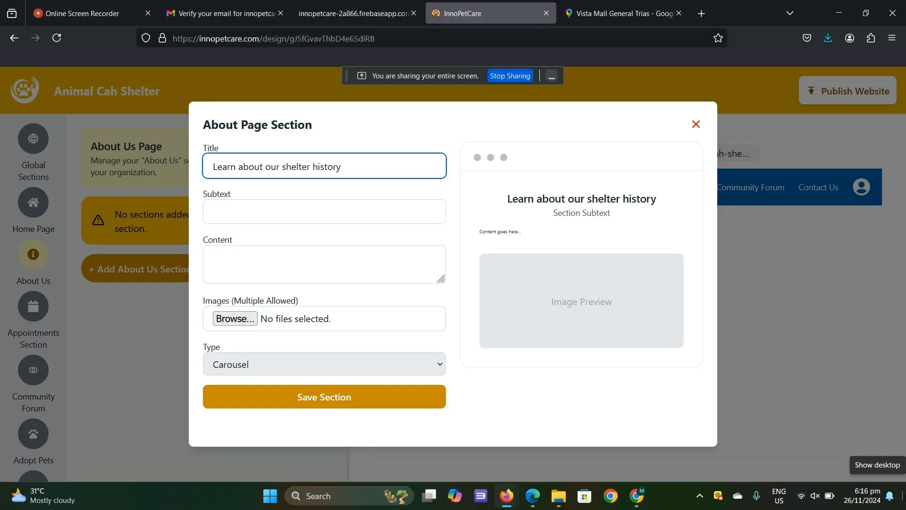
pyautogui.moveTo(343, 170); pyautogui.dragTo(238, 168)
pyautogui.hotkey('ctrl', 'c')
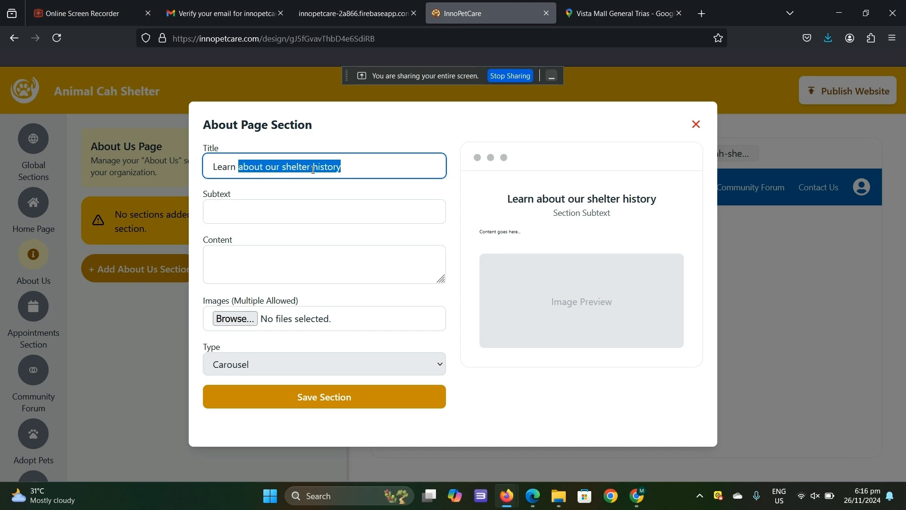
pyautogui.press('BackSpace')
pyautogui.click(277, 219)
pyautogui.hotkey('ctrl', 'v')
pyautogui.click(354, 268)
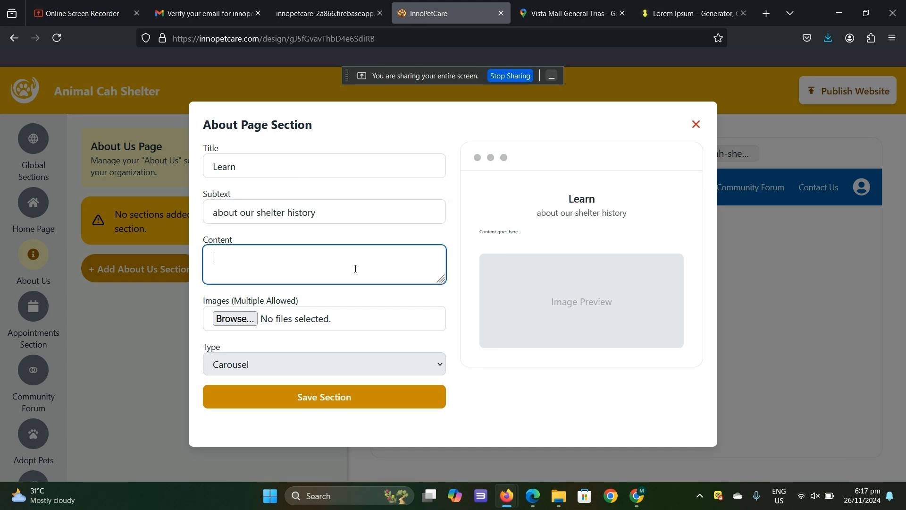
pyautogui.write('Lorem ipsum dolor sit amet, consectetur adipiscing elit, sed do eiusmod tempor incididunt ut labore et dolore magna aliqua. Ut enim ad minim veniam, quis nostrud exercitation ullamco laboris nisi ut aliquip ex ea commodo consequat. Duis aute irure dolor in reprehenderit in voluptate velit esse cillum dolore eu fugiat nulla pariatur. Excepteur sint occaecat cupidatat non proident, sunt in culpa qui officia deserunt mollit anim id est laborum.')
# - Attach the blinky-1-683x1024 image to the About Us section and set the section type to Grid
pyautogui.click(235, 319)
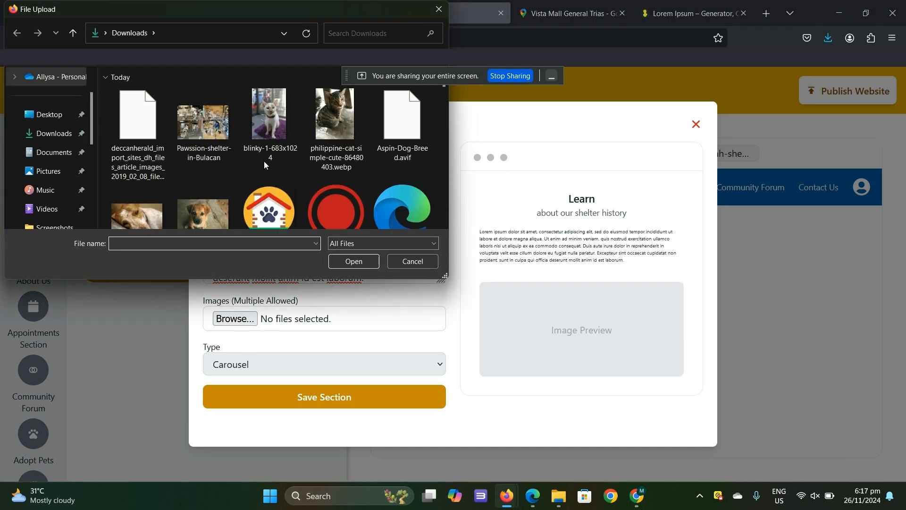
pyautogui.click(269, 116)
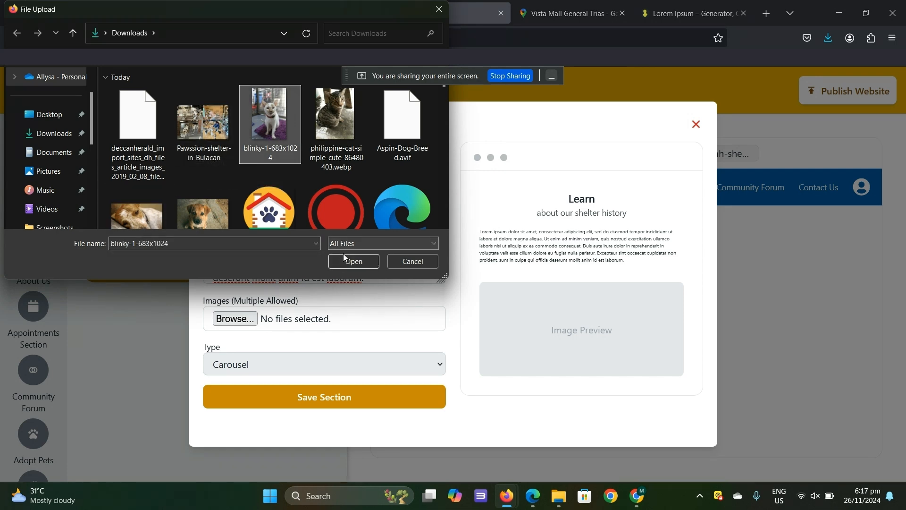
pyautogui.click(353, 261)
pyautogui.click(341, 370)
pyautogui.click(332, 407)
pyautogui.click(324, 370)
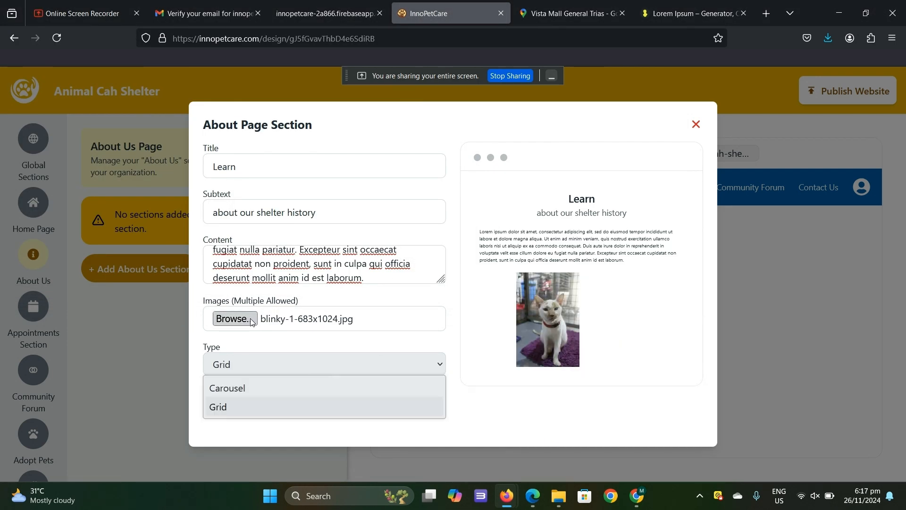
# - Replace the About Us section's image with four pet images, including the cat and dog photos, and save the section
pyautogui.click(250, 318)
pyautogui.click(282, 134)
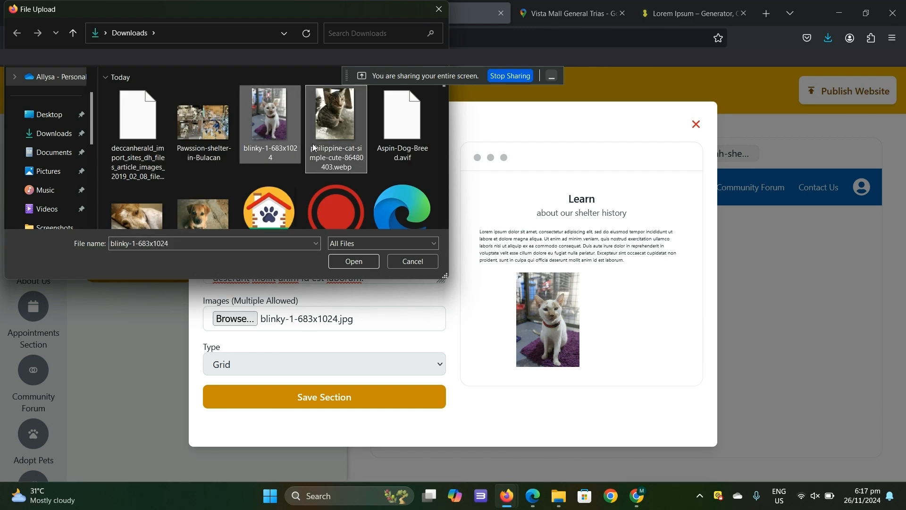
pyautogui.keyDown('ctrl'); pyautogui.click(313, 148); pyautogui.keyUp('ctrl')
pyautogui.keyDown('ctrl'); pyautogui.click(145, 206); pyautogui.keyUp('ctrl')
pyautogui.keyDown('ctrl'); pyautogui.click(196, 218); pyautogui.keyUp('ctrl')
pyautogui.click(355, 262)
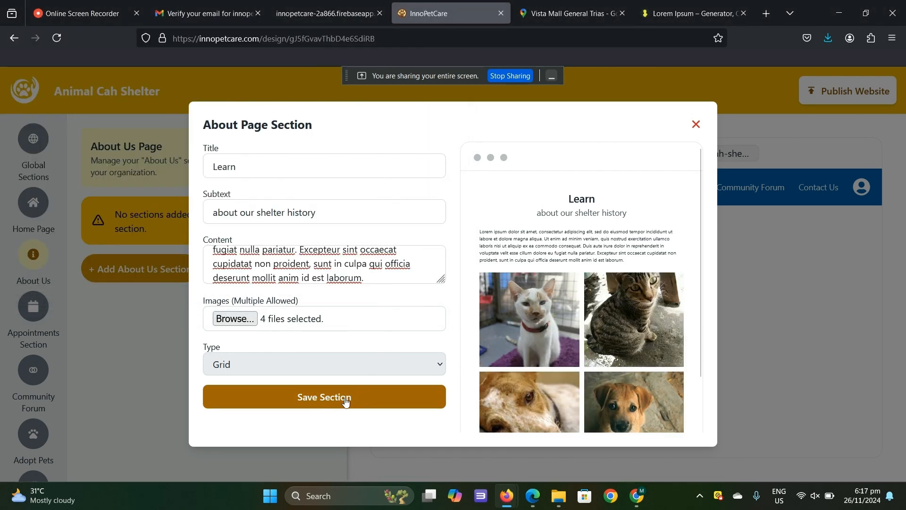
pyautogui.click(346, 401)
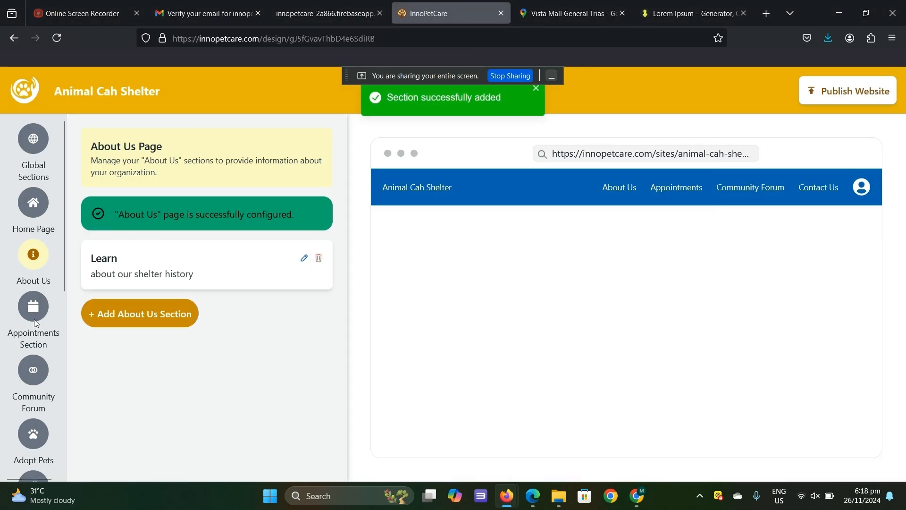
# - Keep the Appointments Section enabled and save its configuration
pyautogui.click(34, 322)
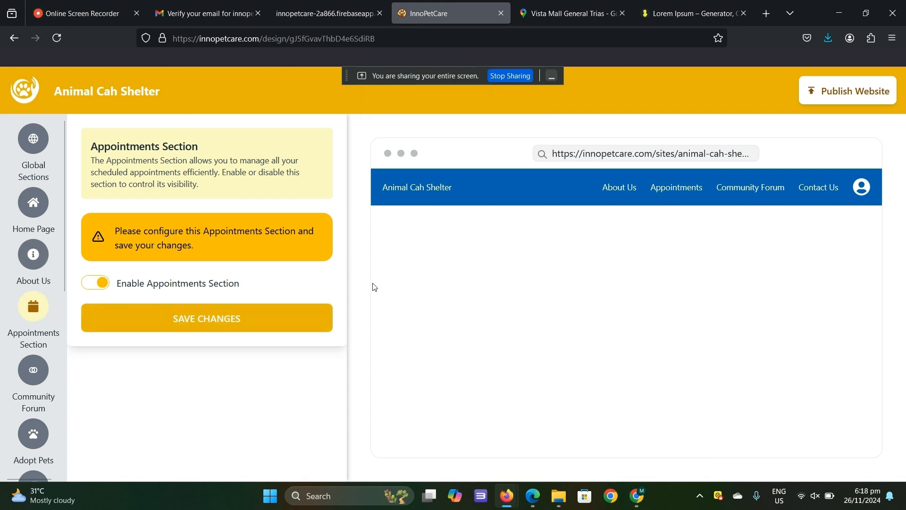
pyautogui.click(99, 285)
pyautogui.click(94, 283)
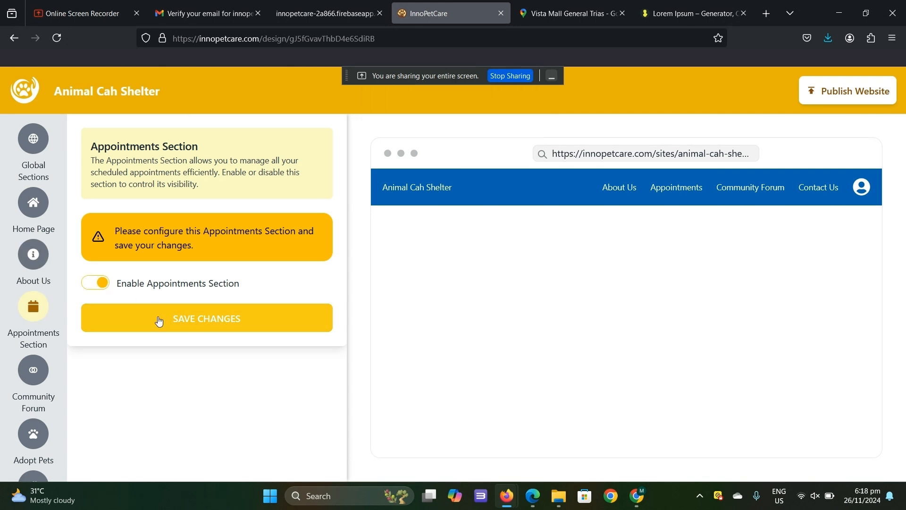
pyautogui.click(159, 321)
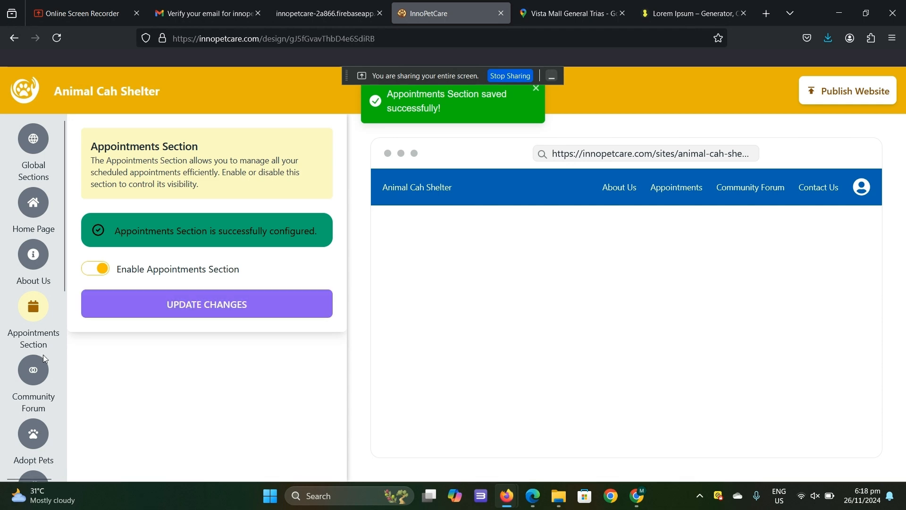
# - Disable the Community Forum Section and save the change
pyautogui.click(41, 365)
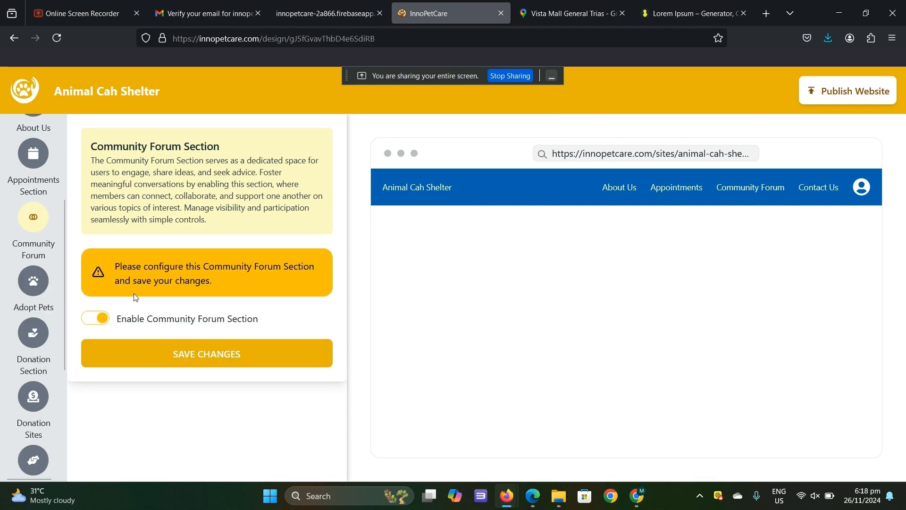
pyautogui.click(103, 321)
pyautogui.click(112, 359)
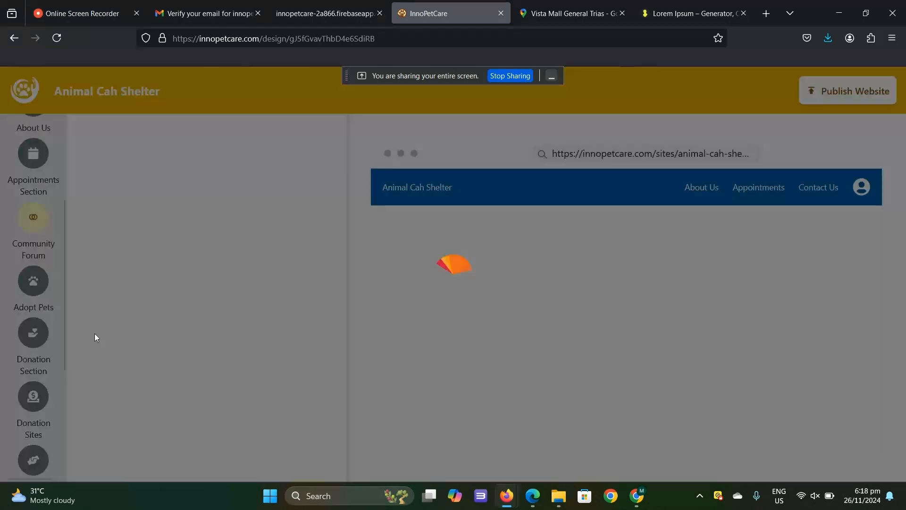
# - Upload "Fordagraydes- Prototype.pdf" as the adoption form for the enabled Adopt Pet Page and save the page
pyautogui.click(33, 285)
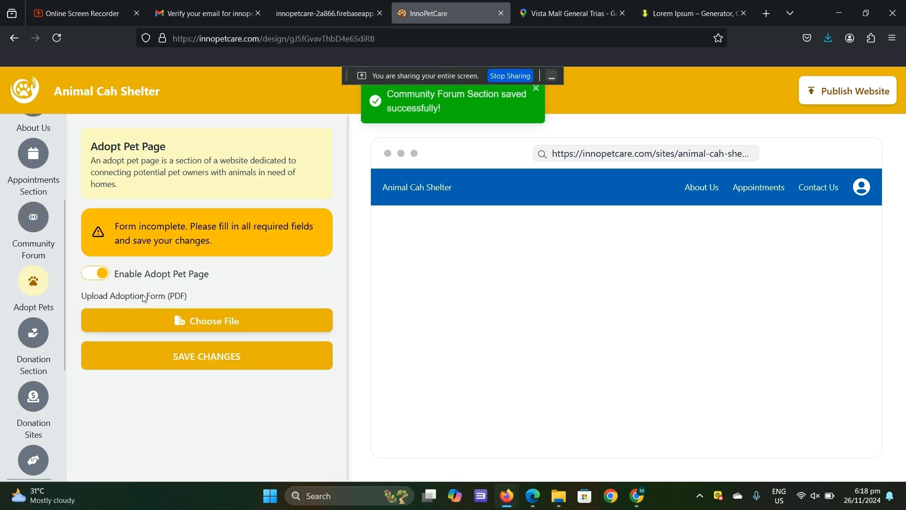
pyautogui.click(220, 311)
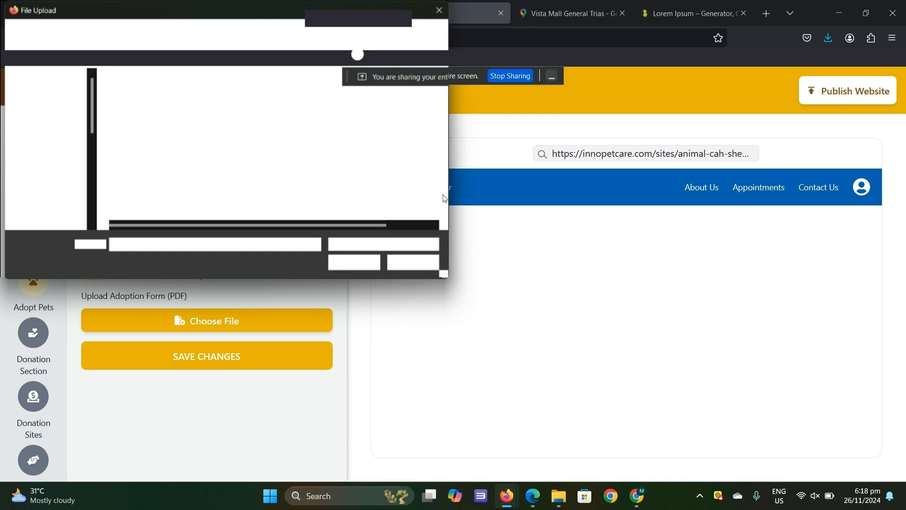
pyautogui.click(354, 262)
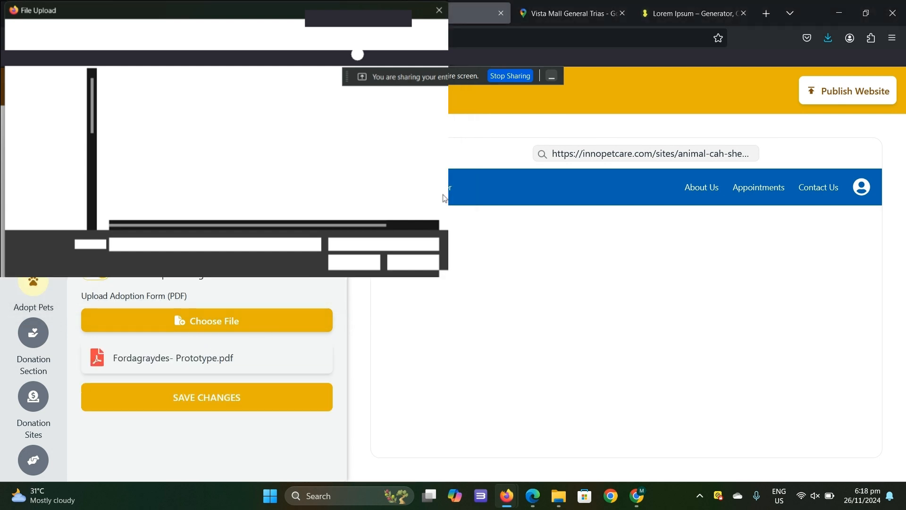
pyautogui.click(204, 395)
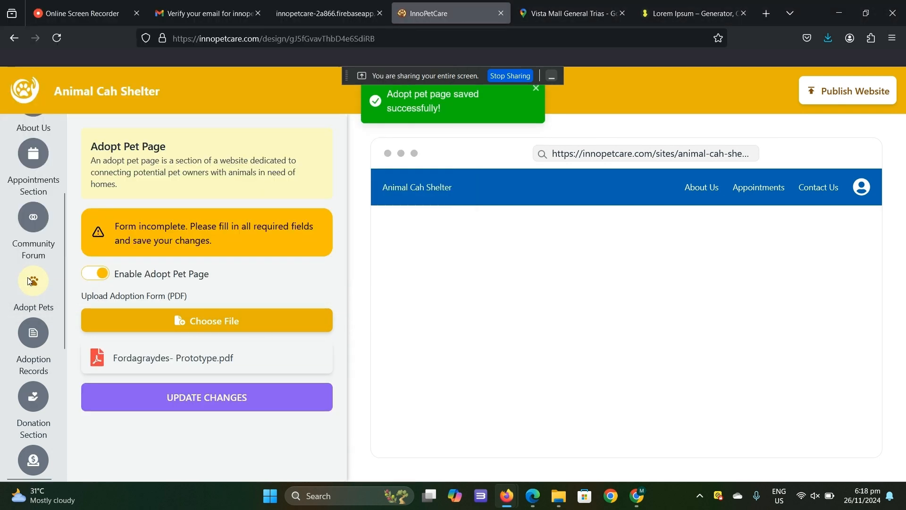
# - Start a new adoption records section named "Pet Health Record"
pyautogui.click(25, 336)
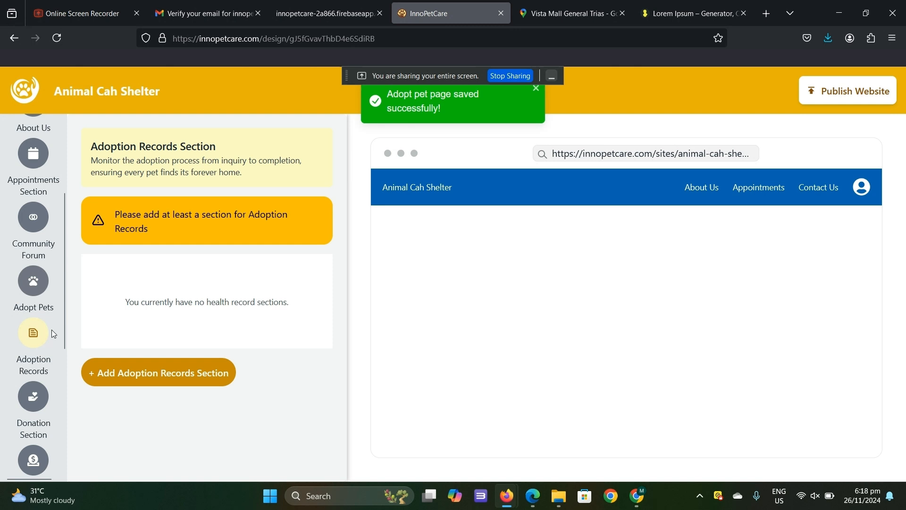
pyautogui.click(196, 373)
pyautogui.write('Pet')
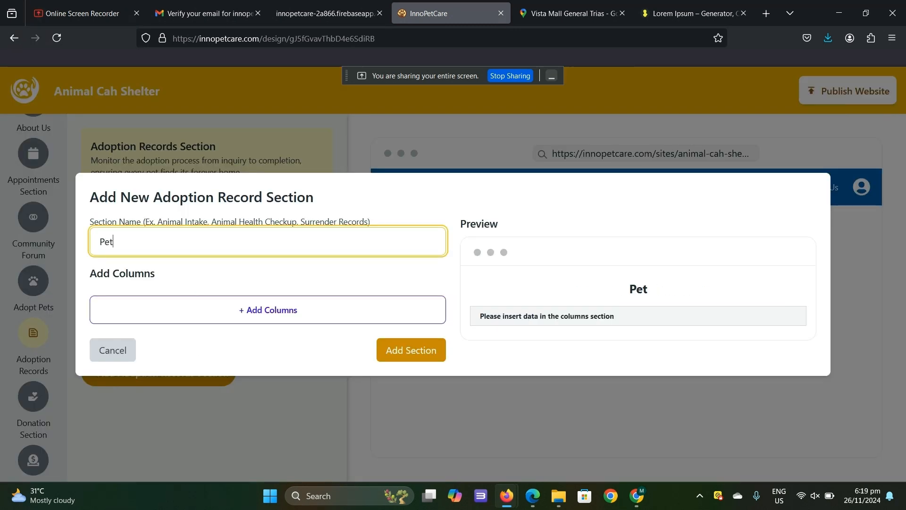
pyautogui.write(' Healt')
pyautogui.press('BackSpace')
pyautogui.write('ly')
pyautogui.press('BackSpace')
pyautogui.write('t')
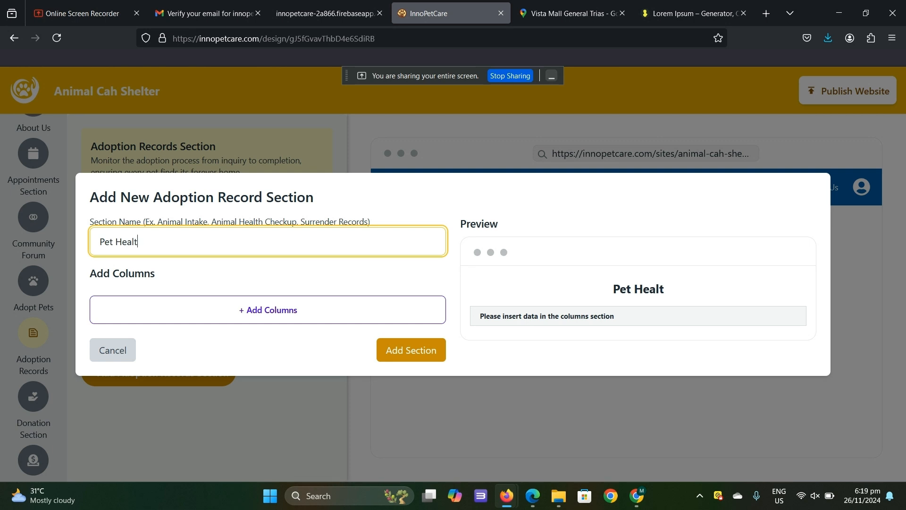
pyautogui.write('h Record')
# - Add text columns named "Name" and "Date" to the Pet Health Record section
pyautogui.click(212, 323)
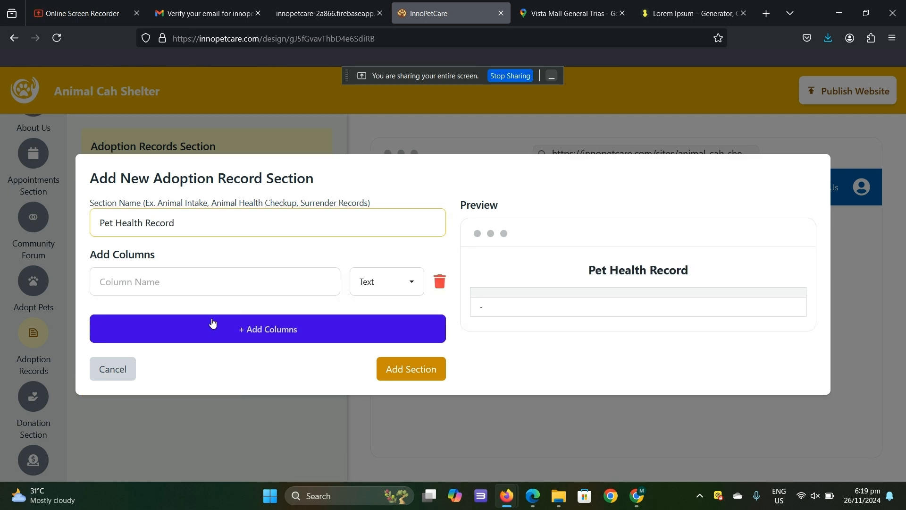
pyautogui.click(222, 288)
pyautogui.write('N')
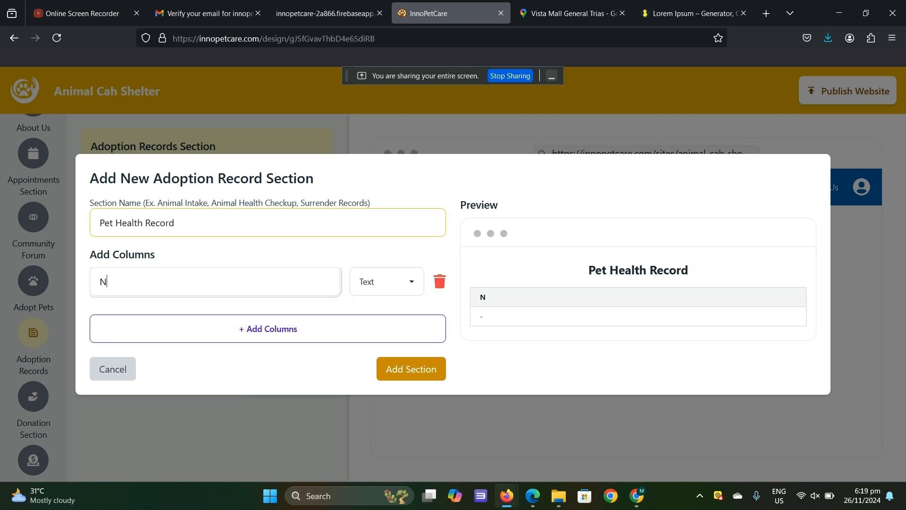
pyautogui.press('BackSpace')
pyautogui.write('Name')
pyautogui.click(236, 326)
pyautogui.click(237, 300)
pyautogui.write('A=')
pyautogui.press('BackSpace')
pyautogui.press('BackSpace')
pyautogui.write('Date')
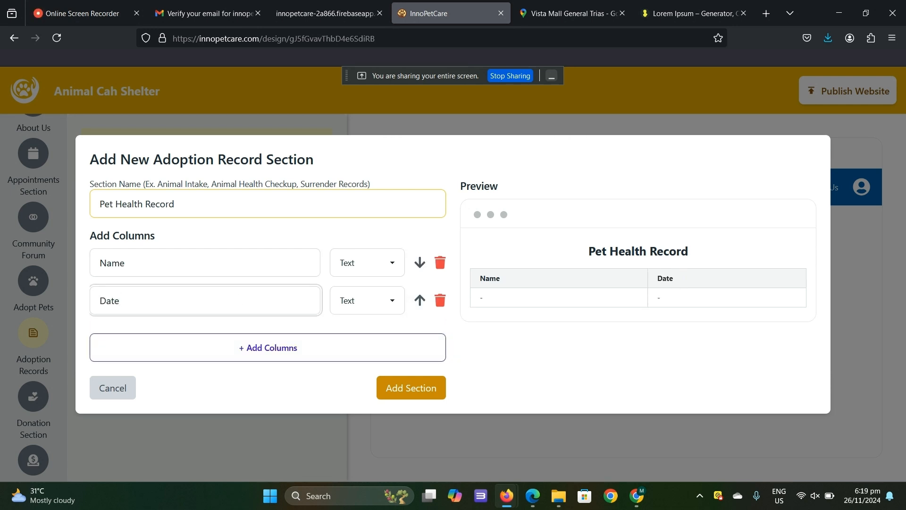
# - Add "Weight", "Vaccines" and "Notes" text columns to the Pet Health Record and add the section to the adoption records
pyautogui.click(228, 347)
pyautogui.write('Weight')
pyautogui.click(255, 366)
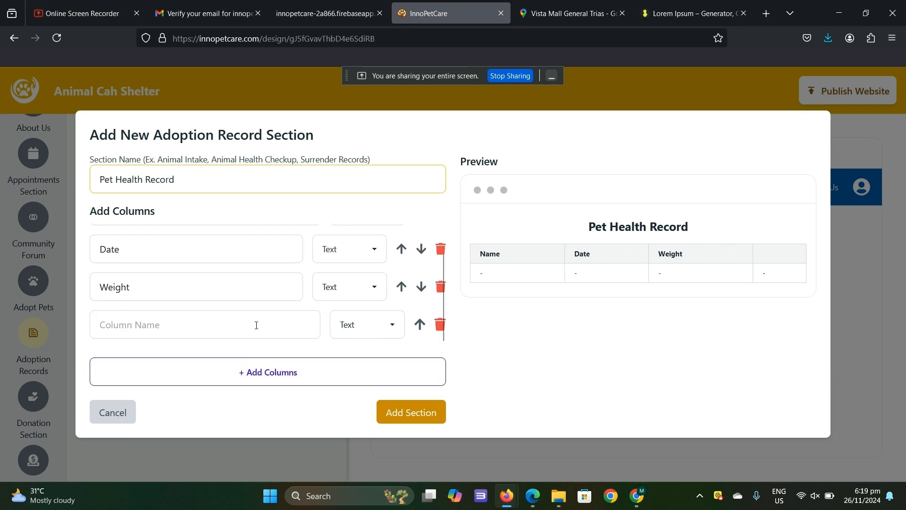
pyautogui.click(255, 324)
pyautogui.write('Vaccines')
pyautogui.click(307, 377)
pyautogui.click(265, 324)
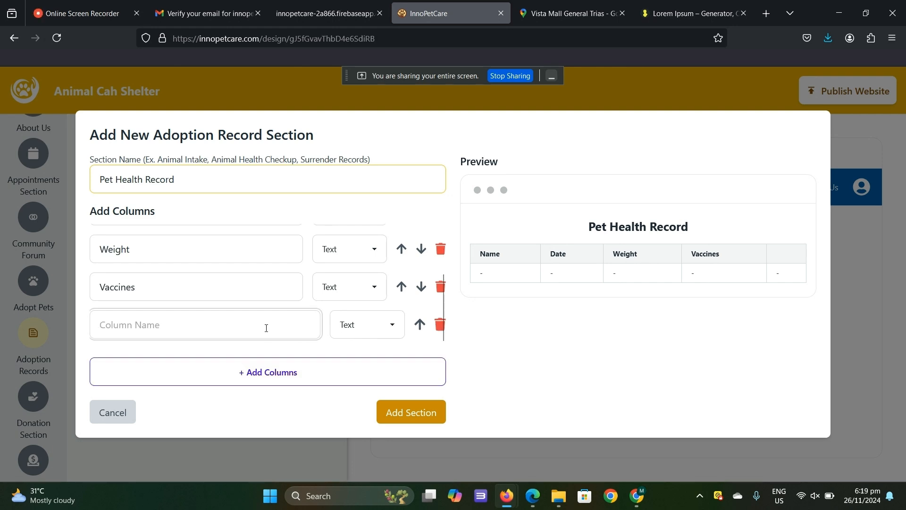
pyautogui.write('Notes')
pyautogui.click(413, 412)
# - Start a donation section titled "Donate here in our shelter" with subtext "Do u know that donating can help our animal here in the shelter?"
pyautogui.scroll(-3, 35, 250)
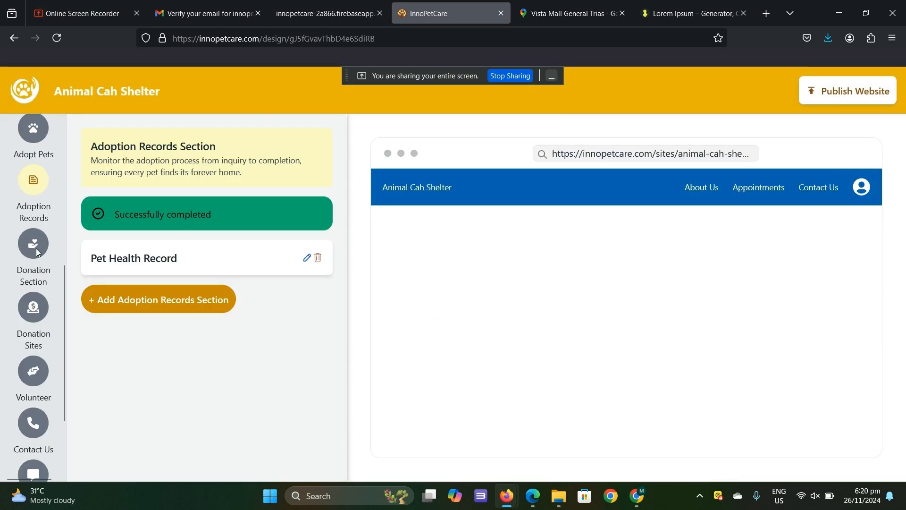
pyautogui.click(35, 250)
pyautogui.click(140, 267)
pyautogui.click(324, 166)
pyautogui.write('Donate')
pyautogui.click(326, 214)
pyautogui.write('D')
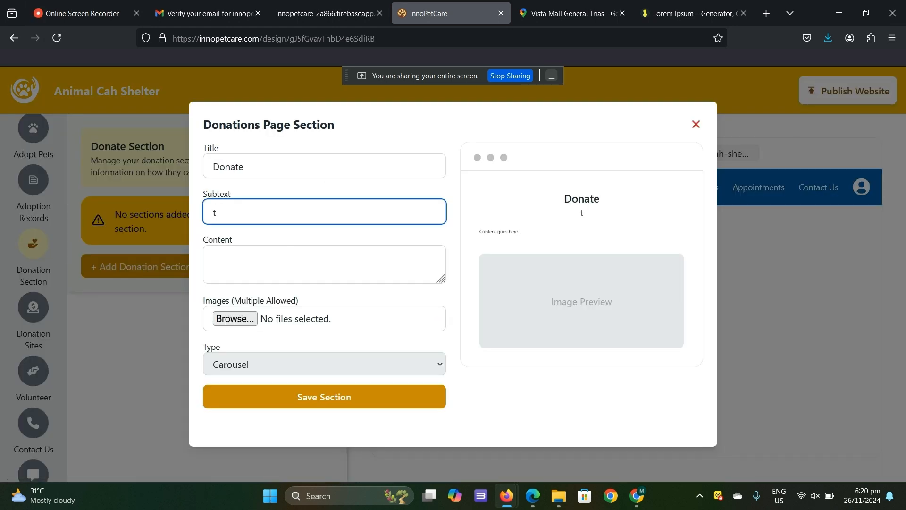
pyautogui.click(324, 167)
pyautogui.write('here in our shelter')
pyautogui.click(326, 215)
pyautogui.write('o u know that don')
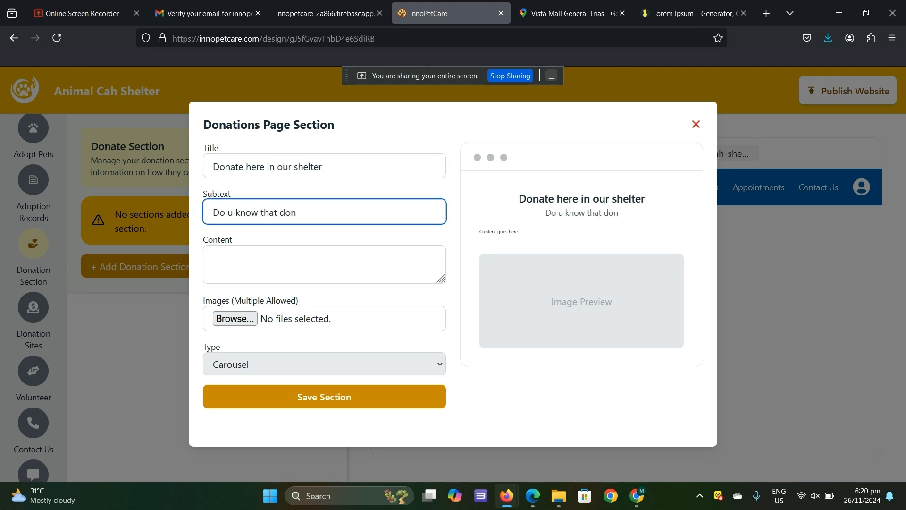
pyautogui.write('ating can help our animal here in the shelter?')
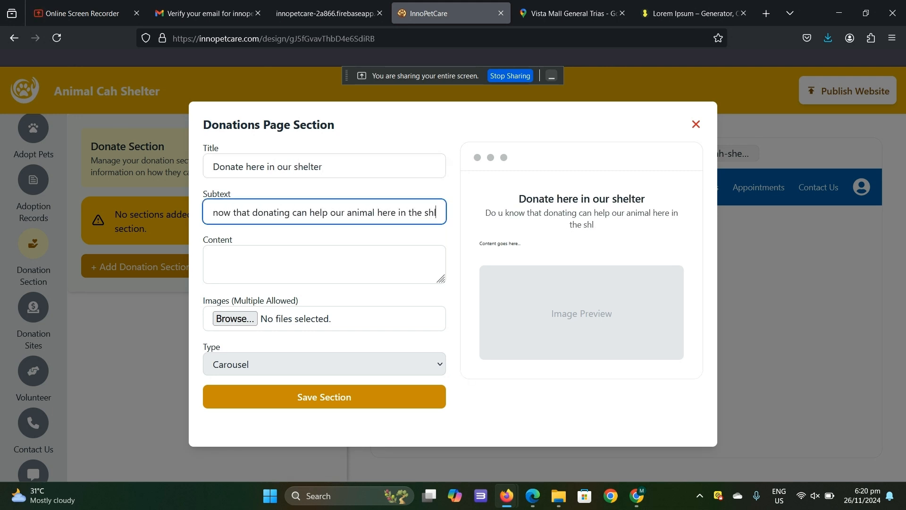
# - Fill the donation section's content with the Lorem ipsum paragraph, pick an image for it, and save the section
pyautogui.click(314, 269)
pyautogui.write('Lorem ipsum dolor sit amet, consectetur adipiscing elit, sed do eiusmod tempor incididunt ut labore et dolore magna aliqua. Ut enim ad minim veniam, quis nostrud exercitation ullamco laboris nisi ut aliquip ex ea commodo consequat. Duis aute irure dolor in reprehenderit in voluptate velit esse cillum dolore eu fugiat nulla pariatur. Excepteur sint occaecat cupidatat non proident, sunt in culpa qui officia deserunt mollit anim id est laborum.')
pyautogui.click(235, 318)
pyautogui.doubleClick(203, 122)
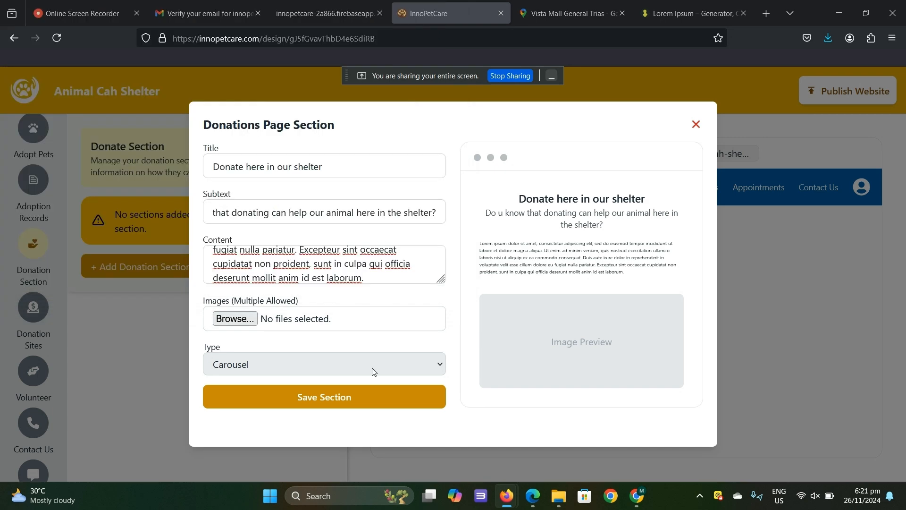
pyautogui.click(358, 395)
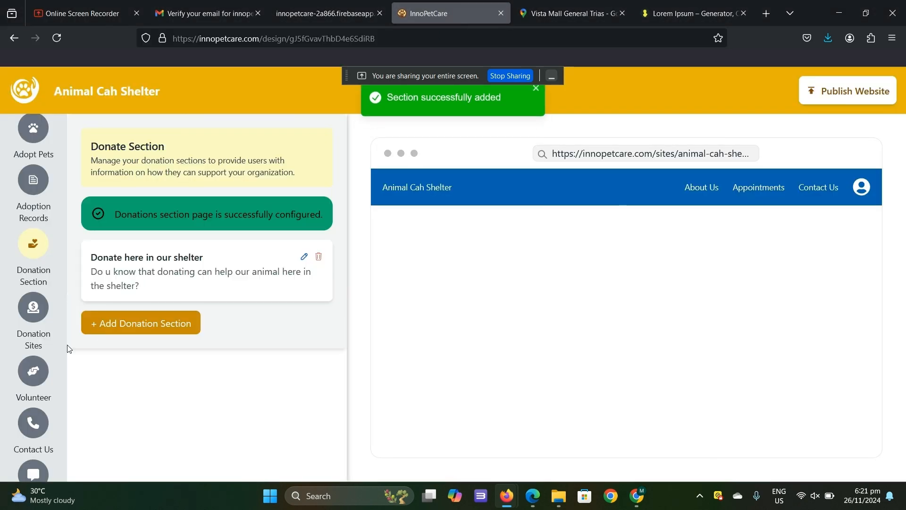
# - Add GCash as a donation site with the recipient's account name and account number, and save it
pyautogui.click(41, 299)
pyautogui.click(267, 296)
pyautogui.click(380, 235)
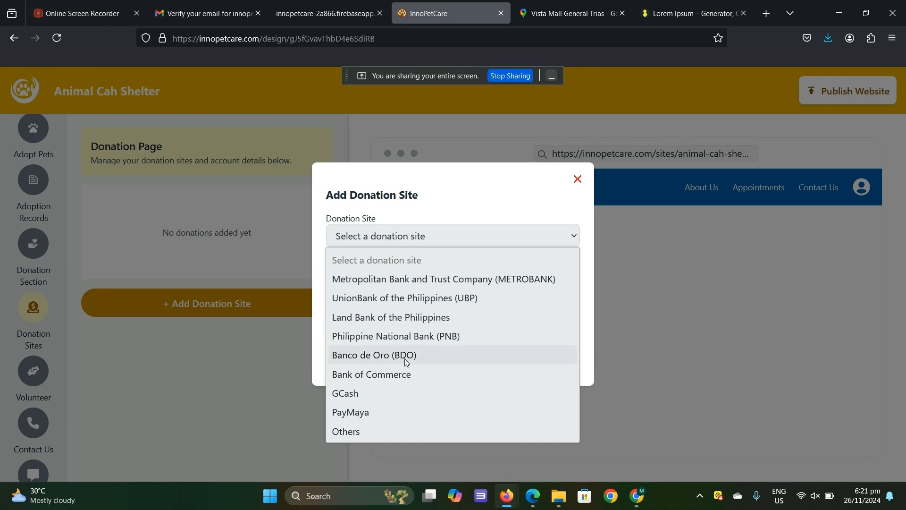
pyautogui.click(372, 393)
pyautogui.click(431, 289)
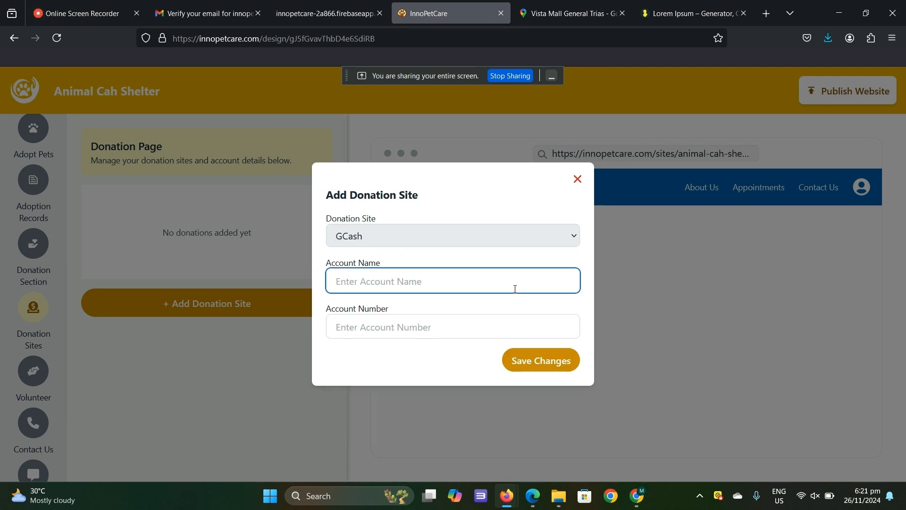
pyautogui.write('M*** P.')
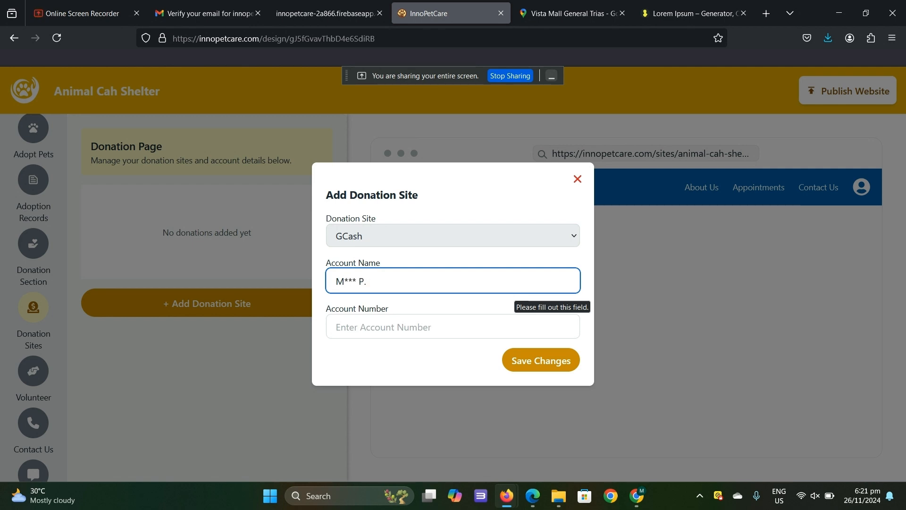
pyautogui.click(449, 326)
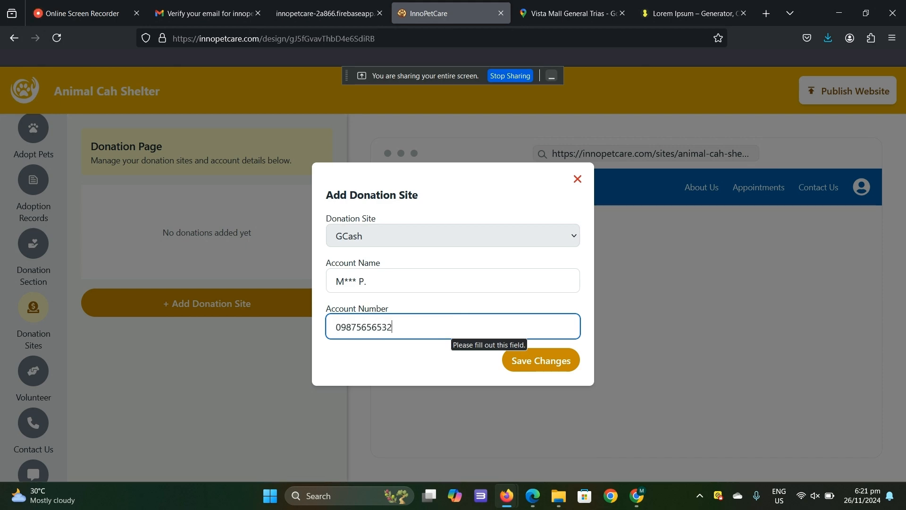
pyautogui.press('Return')
# - Add PayMaya as a second donation site with its account name and account number, and save it
pyautogui.click(278, 269)
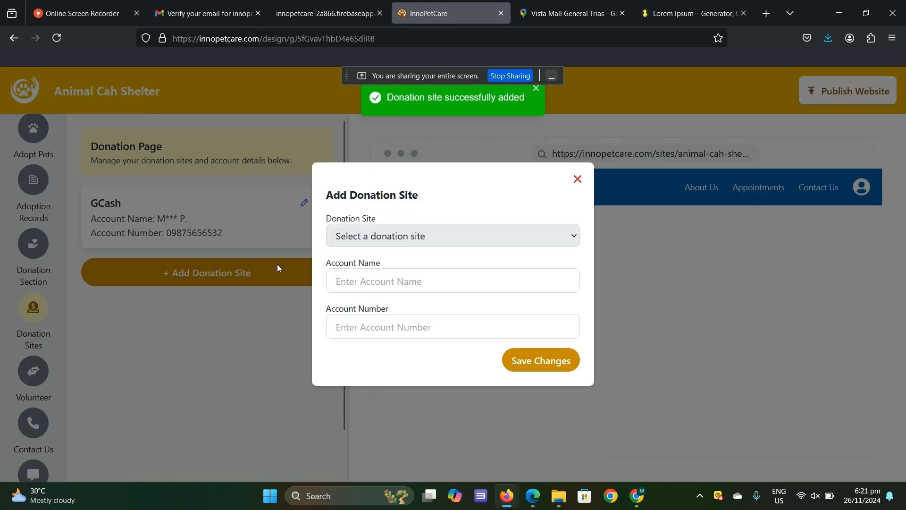
pyautogui.click(469, 237)
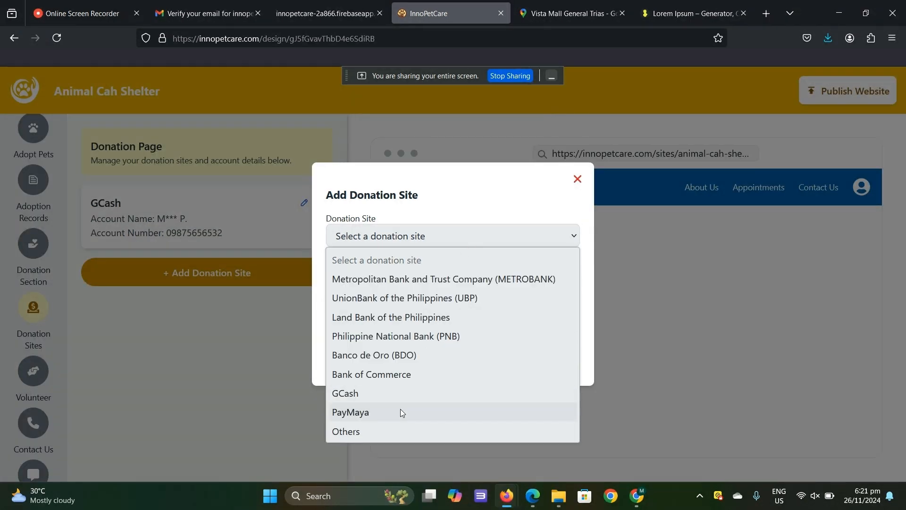
pyautogui.click(400, 409)
pyautogui.click(426, 283)
pyautogui.write('Maxi')
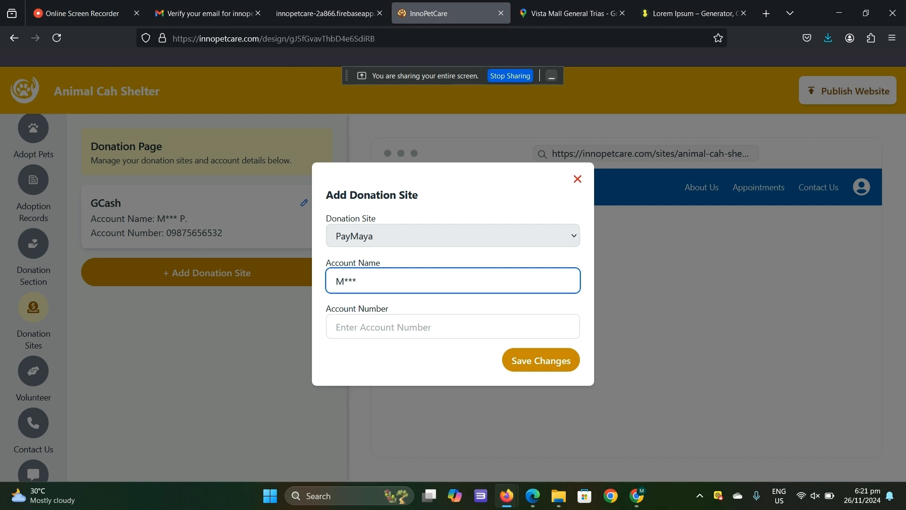
pyautogui.click(399, 334)
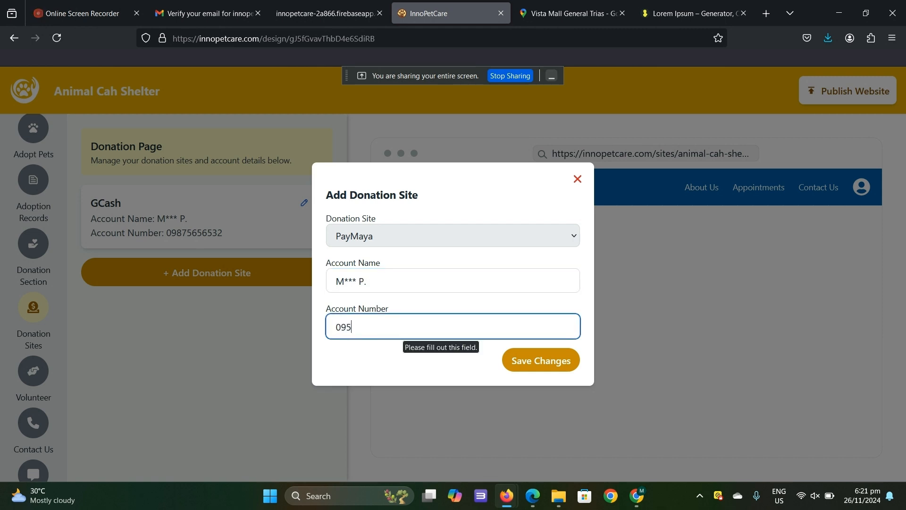
pyautogui.click(548, 363)
# - Start a volunteer page section titled "Volunteer now!"
pyautogui.scroll(-2, 45, 277)
pyautogui.click(46, 278)
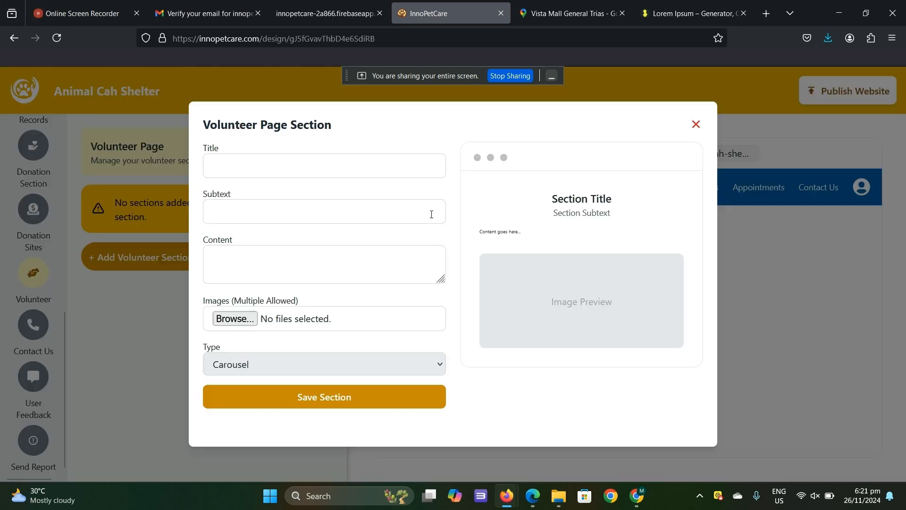
pyautogui.write('Volunteer now!')
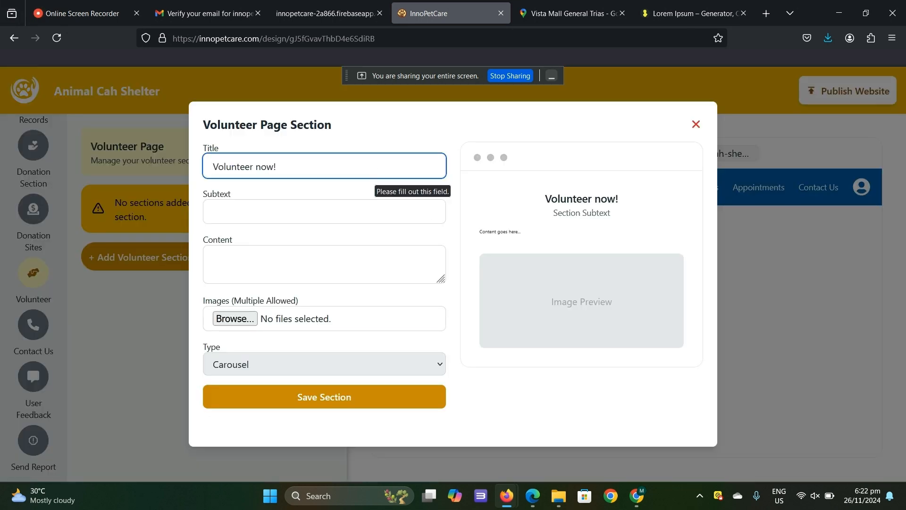
# - Set the volunteer section's subtext to "do u know that volunteering here in the shelter is a big help to us?"
pyautogui.click(336, 209)
pyautogui.write('do u know that vo')
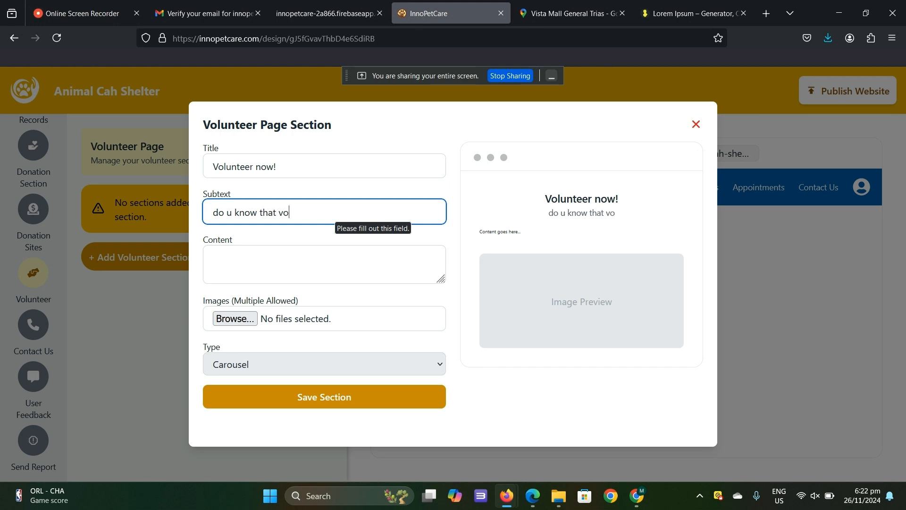
pyautogui.write('lunteering here in the shelter ')
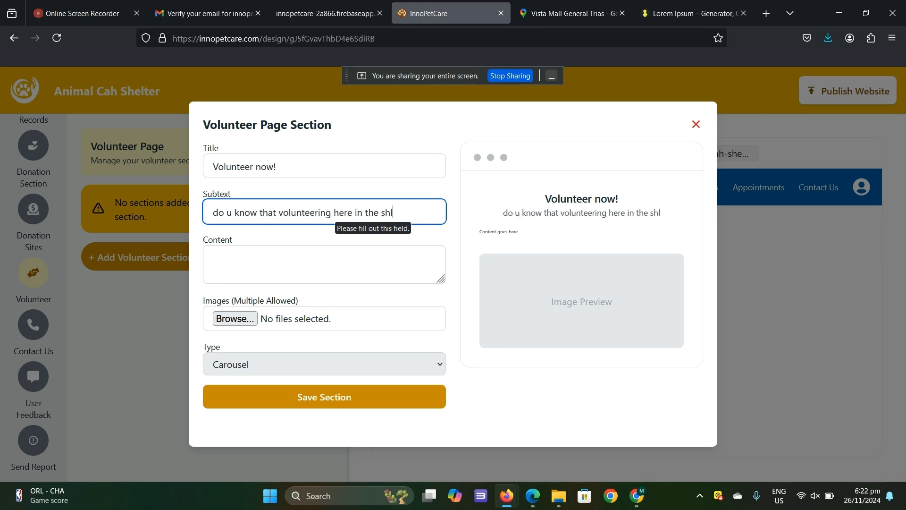
pyautogui.write('can help')
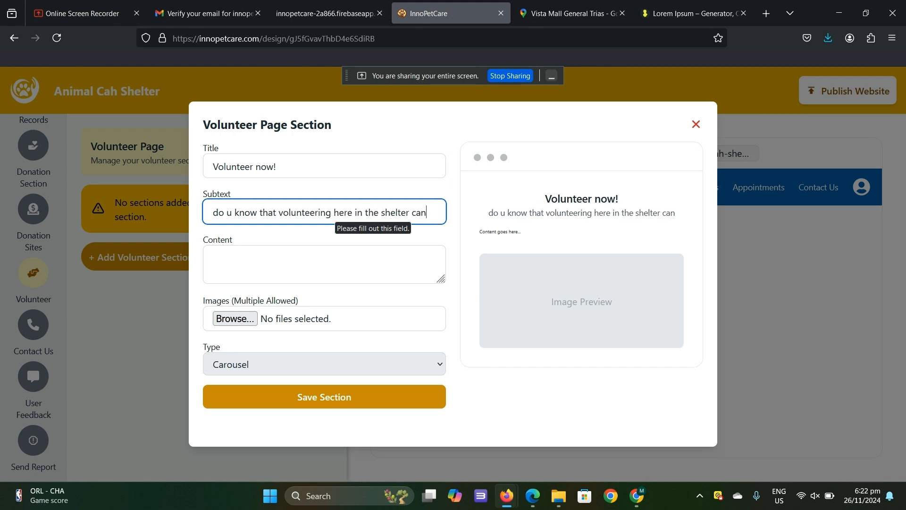
pyautogui.press('BackSpace')
pyautogui.press('BackSpace')
pyautogui.press('BackSpace')
pyautogui.press('BackSpace')
pyautogui.press('BackSpace')
pyautogui.press('BackSpace')
pyautogui.press('BackSpace')
pyautogui.press('BackSpace')
pyautogui.write('is a big help to us?')
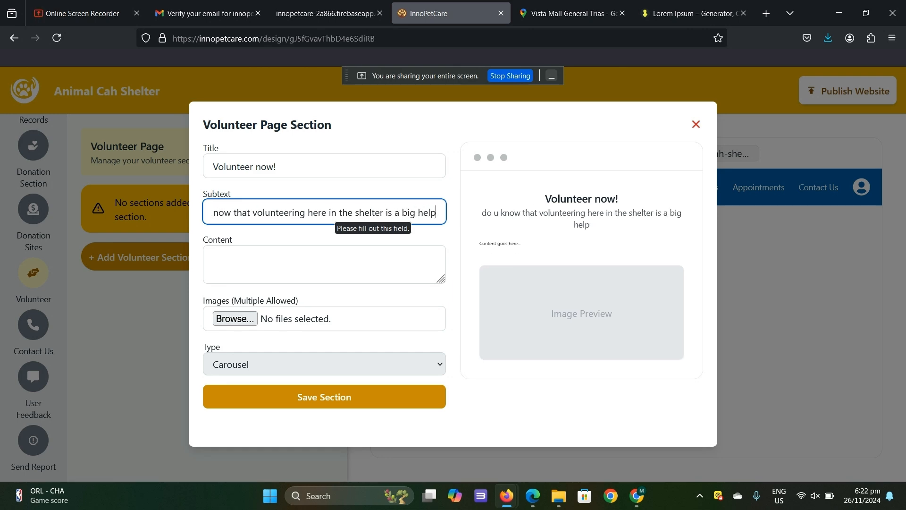
# - Fill the volunteer section's content with the Lorem ipsum paragraph, attach the Pawssion-shelter-in-Bulacan image, and save the section
pyautogui.click(298, 250)
pyautogui.write('Lorem ipsum dolor sit amet, consectetur adipiscing elit, sed do eiusmod tempor incididunt ut labore et dolore magna aliqua. Ut enim ad minim veniam, quis nostrud exercitation ullamco laboris nisi ut aliquip ex ea commodo consequat. Duis aute irure dolor in reprehenderit in voluptate velit esse cillum dolore eu fugiat nulla pariatur. Excepteur sint occaecat cupidatat non proident, sunt in culpa qui officia deserunt mollit anim id est laborum.')
pyautogui.click(240, 319)
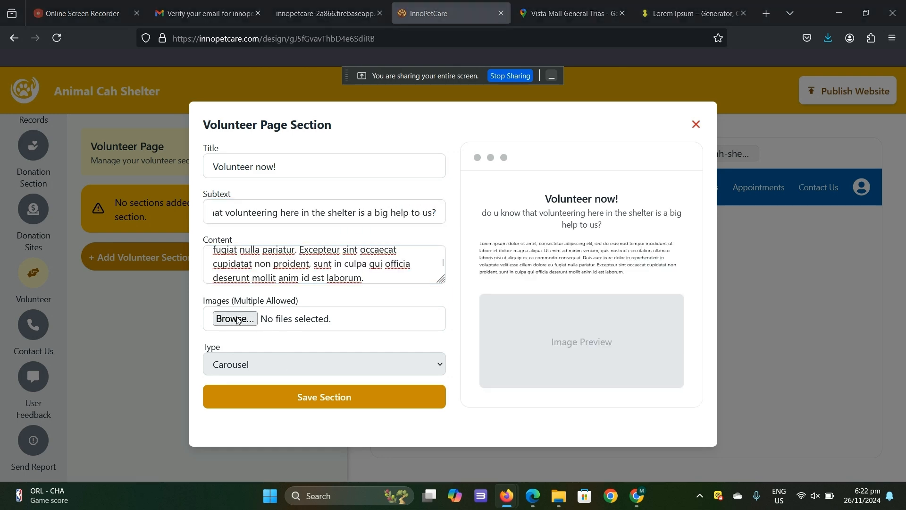
pyautogui.click(203, 92)
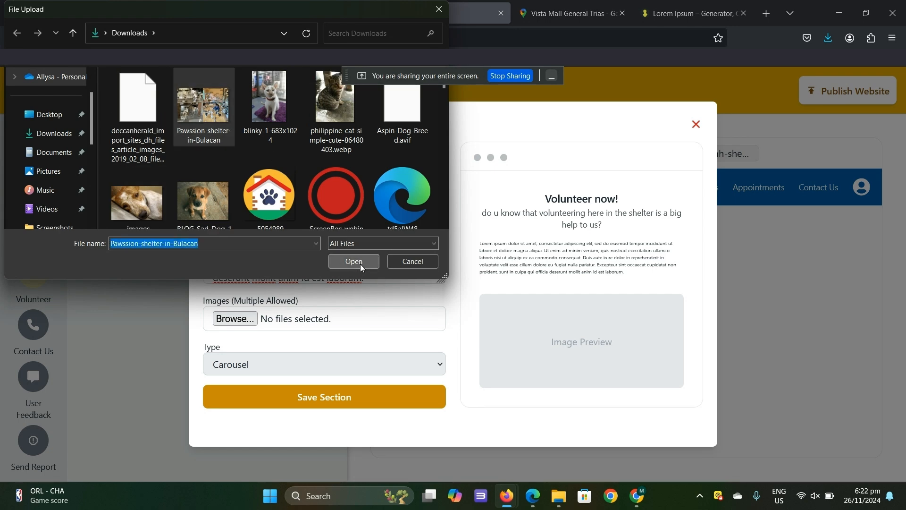
pyautogui.click(360, 263)
pyautogui.click(349, 391)
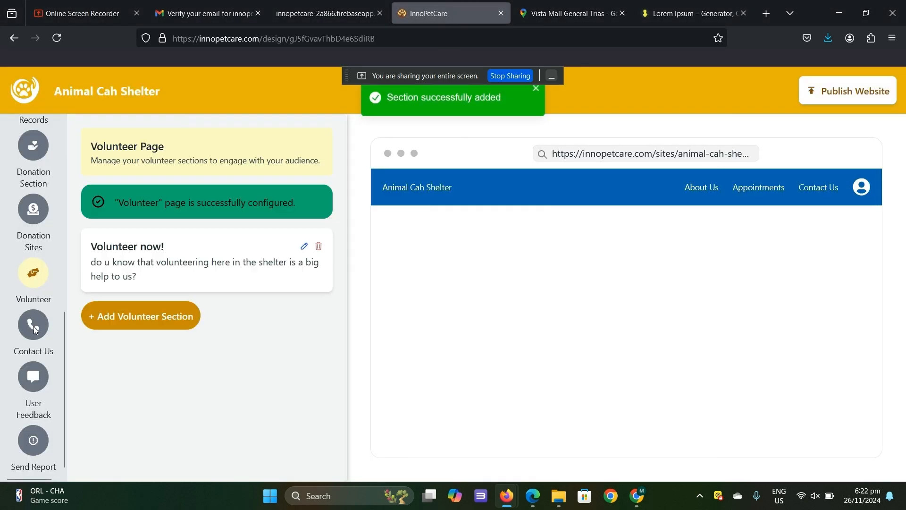
# - Add an Email entry with the shelter's e-mail address to the Contact Us page
pyautogui.click(36, 335)
pyautogui.click(151, 268)
pyautogui.click(397, 242)
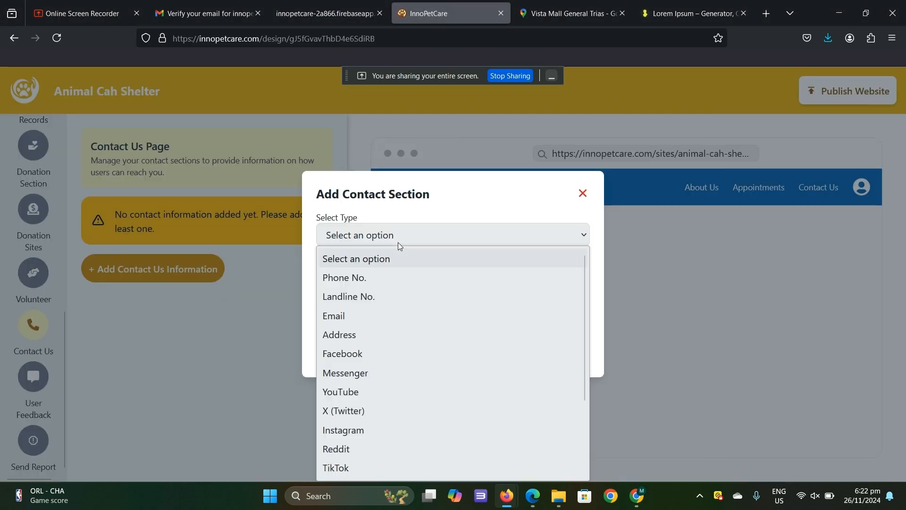
pyautogui.click(447, 314)
pyautogui.click(447, 311)
pyautogui.write('maxipogi')
pyautogui.hotkey('ctrl', 'a')
pyautogui.press('BackSpace')
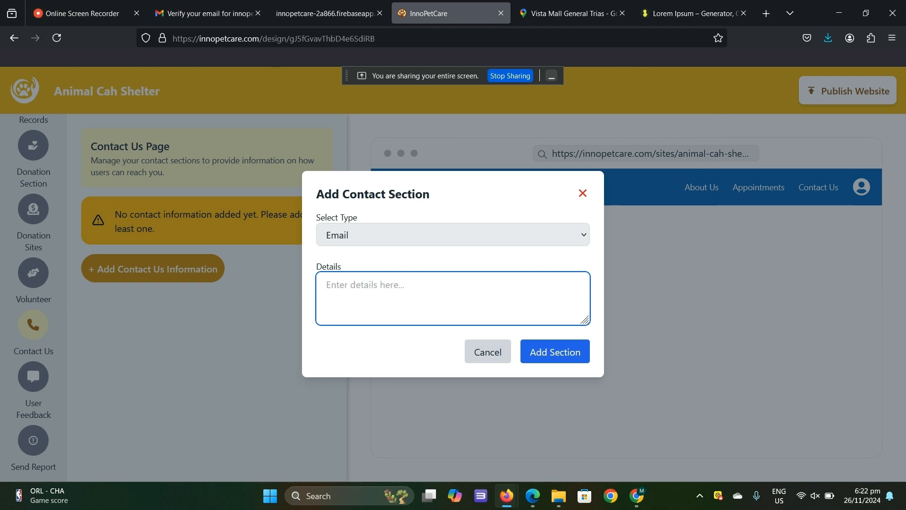
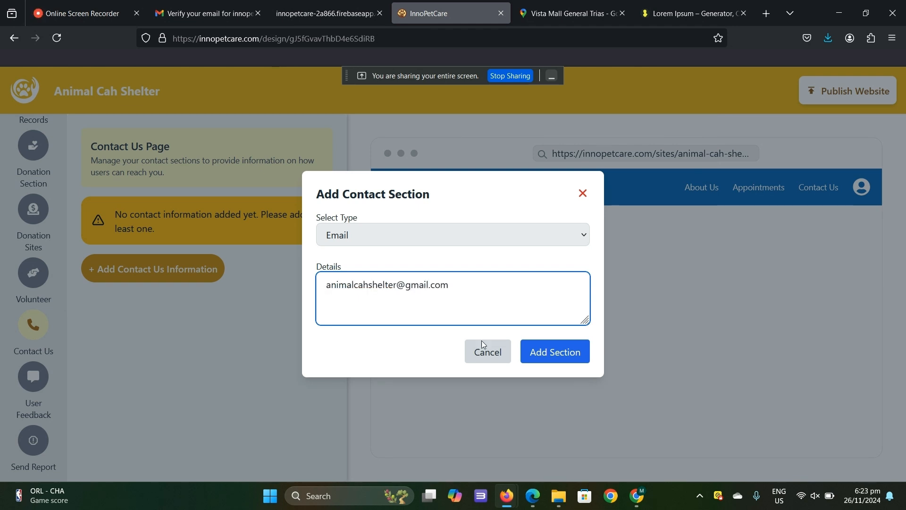
pyautogui.click(555, 351)
pyautogui.click(151, 313)
pyautogui.click(453, 235)
pyautogui.scroll(-3, 405, 364)
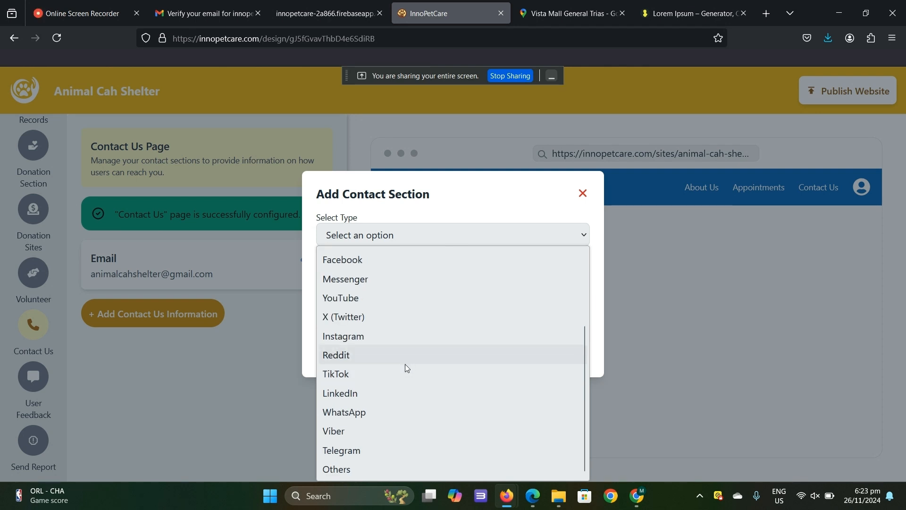
pyautogui.click(407, 259)
pyautogui.write('@')
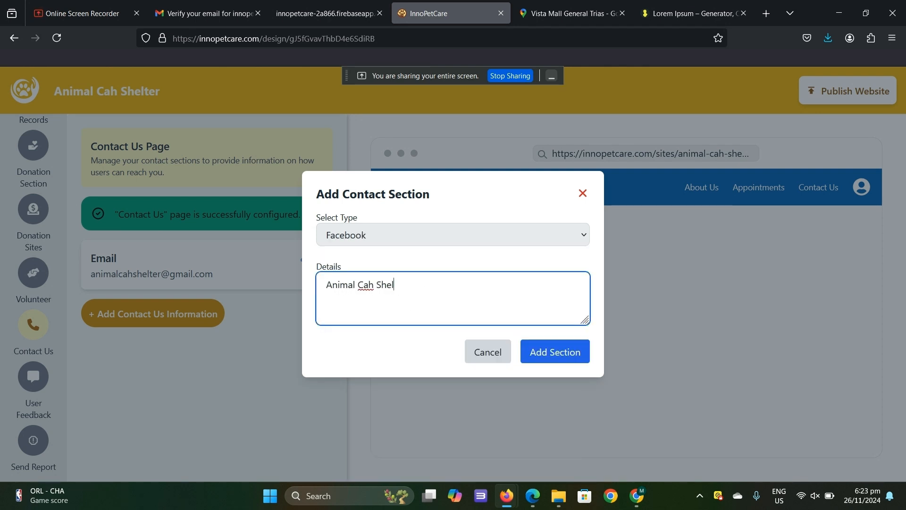
pyautogui.write('animalcahshelter')
pyautogui.click(555, 352)
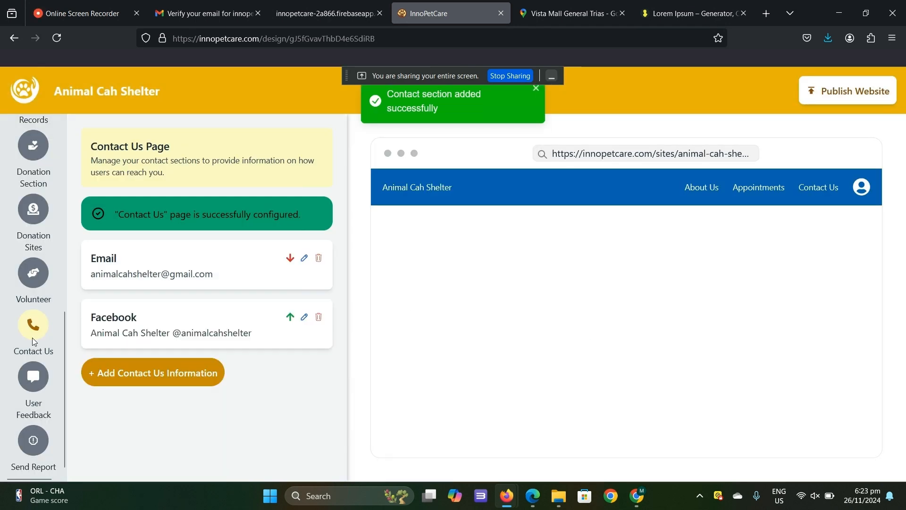
# - Add a Rating-type user feedback question reading "rate our services" and save it
pyautogui.click(34, 383)
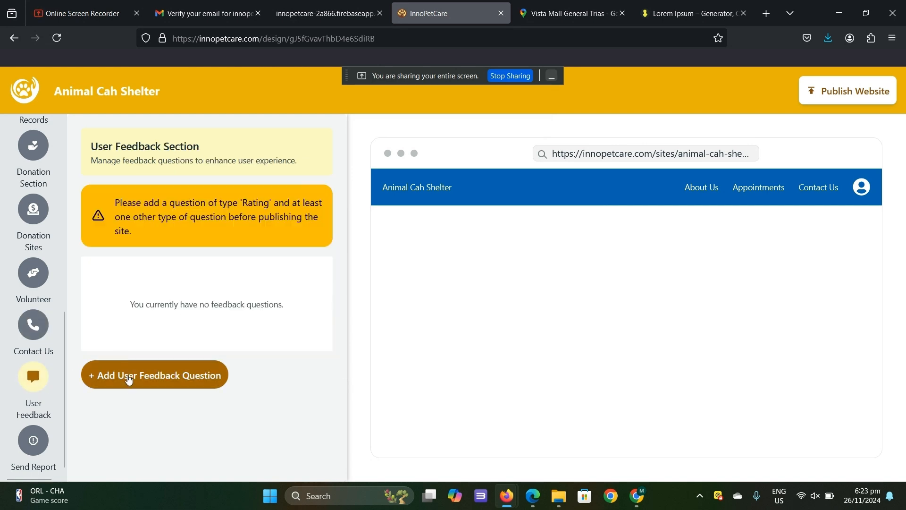
pyautogui.click(165, 370)
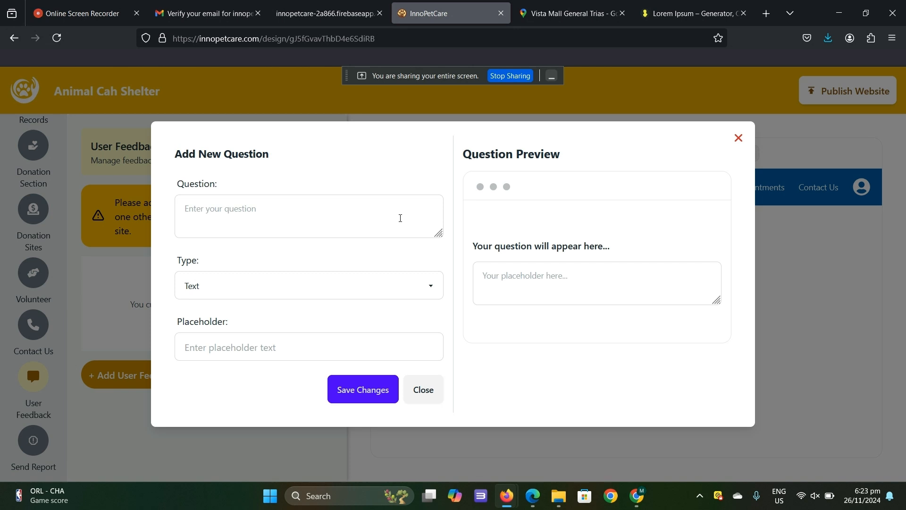
pyautogui.click(400, 218)
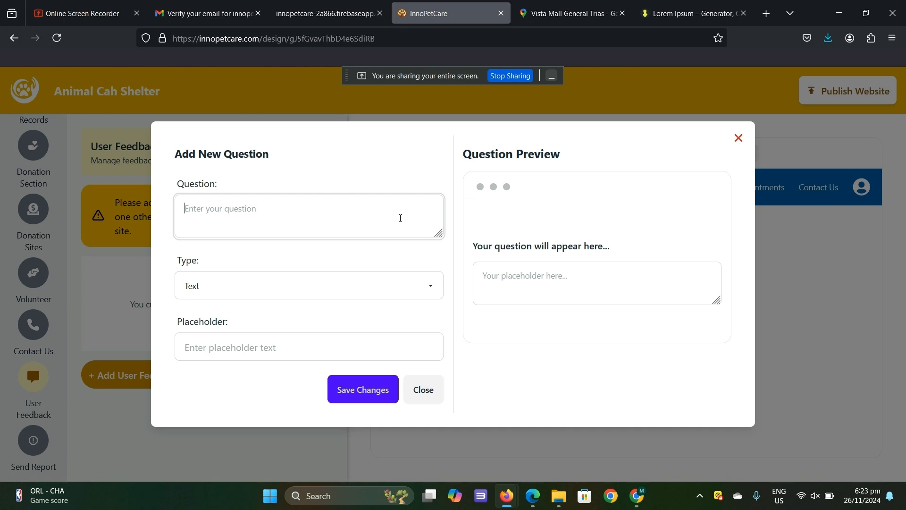
pyautogui.write('ate our services')
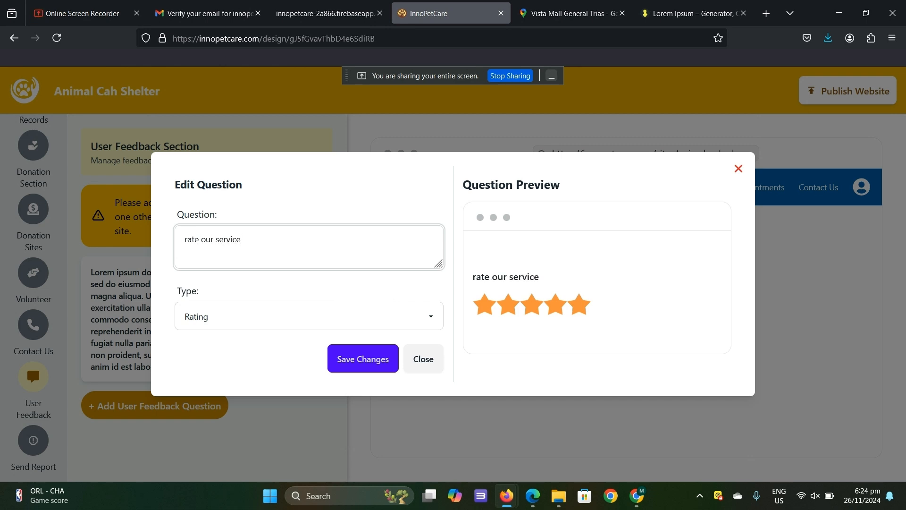
pyautogui.click(363, 357)
# - Add a Text-type feedback question "do u have any comments and suggestion?" with the placeholder "type your answer here", and save it
pyautogui.click(194, 310)
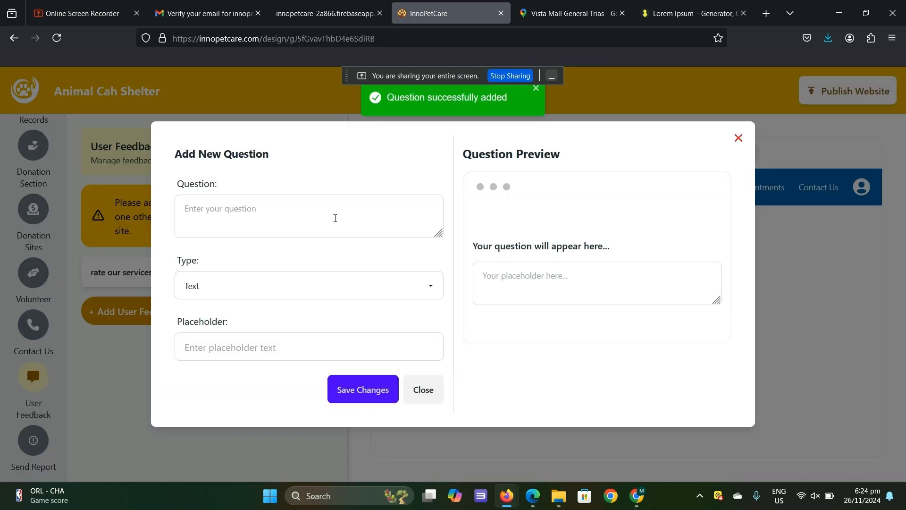
pyautogui.click(292, 293)
pyautogui.click(419, 227)
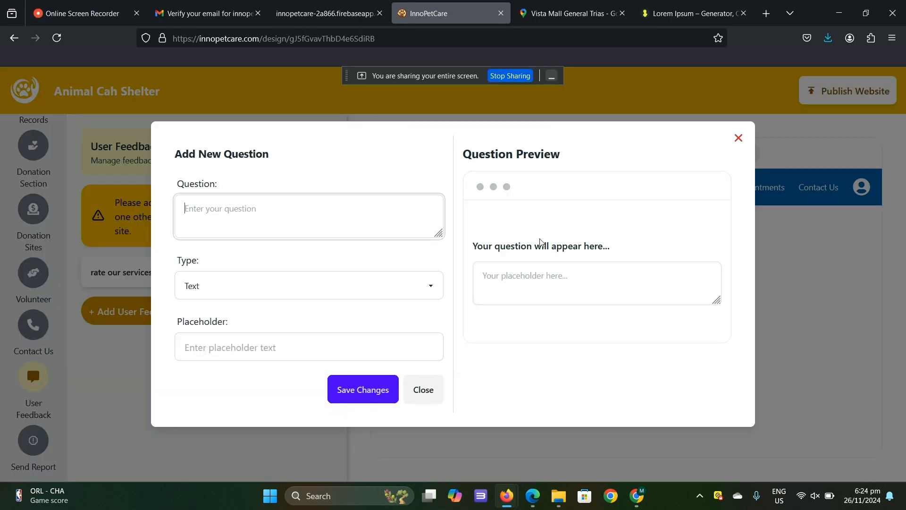
pyautogui.write('do u have an')
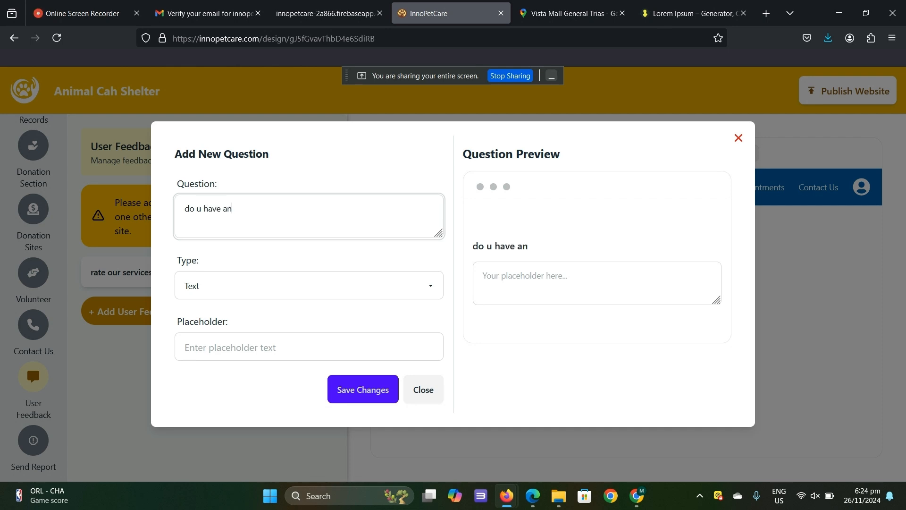
pyautogui.write('y comment')
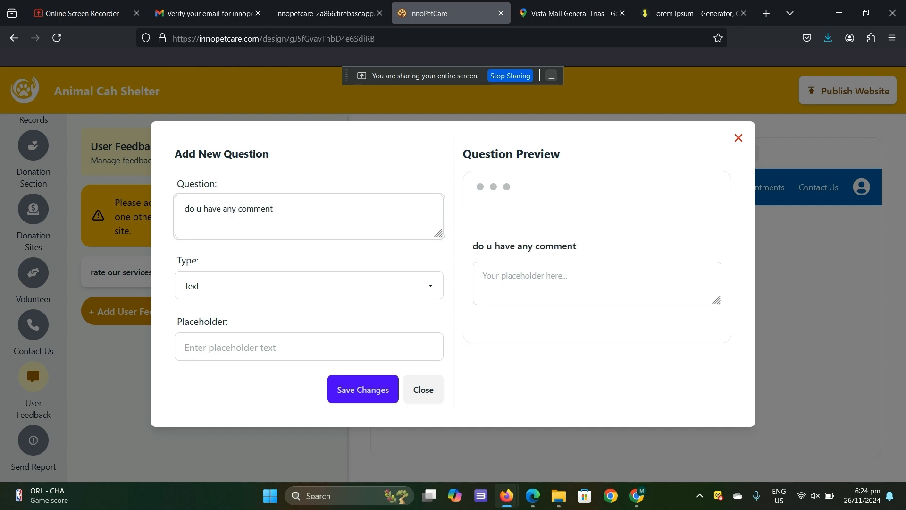
pyautogui.write('s and suggestion?')
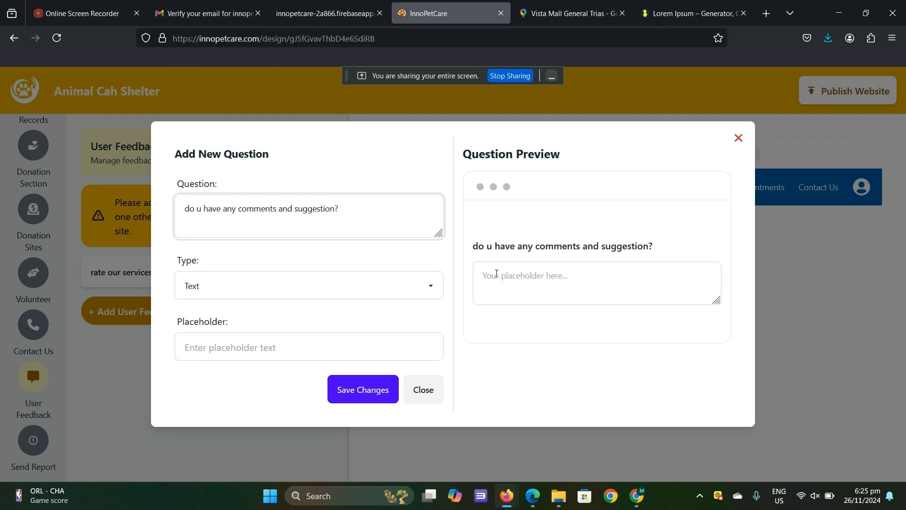
pyautogui.click(323, 353)
pyautogui.write('type')
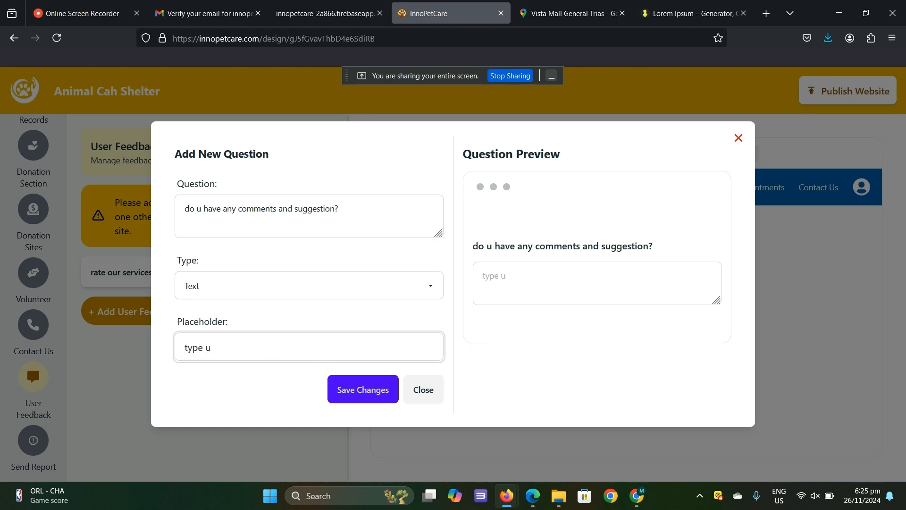
pyautogui.write(' your answer here')
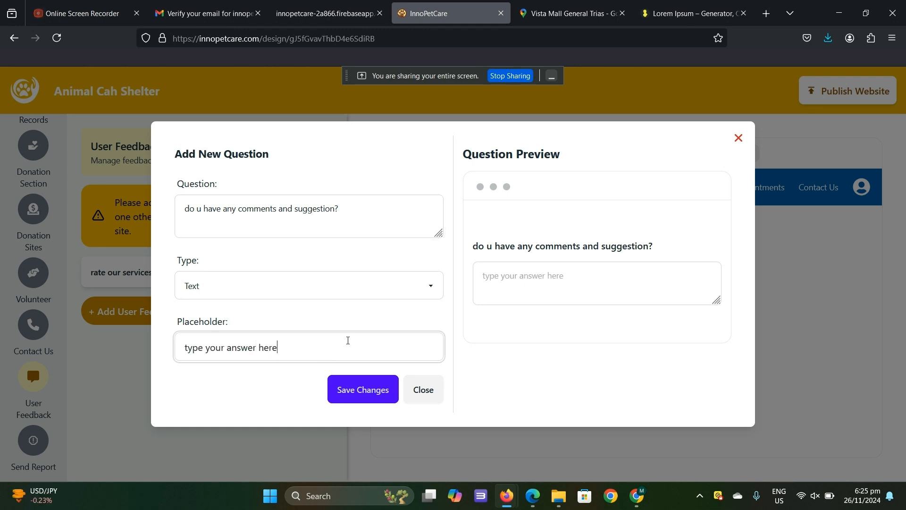
pyautogui.click(344, 394)
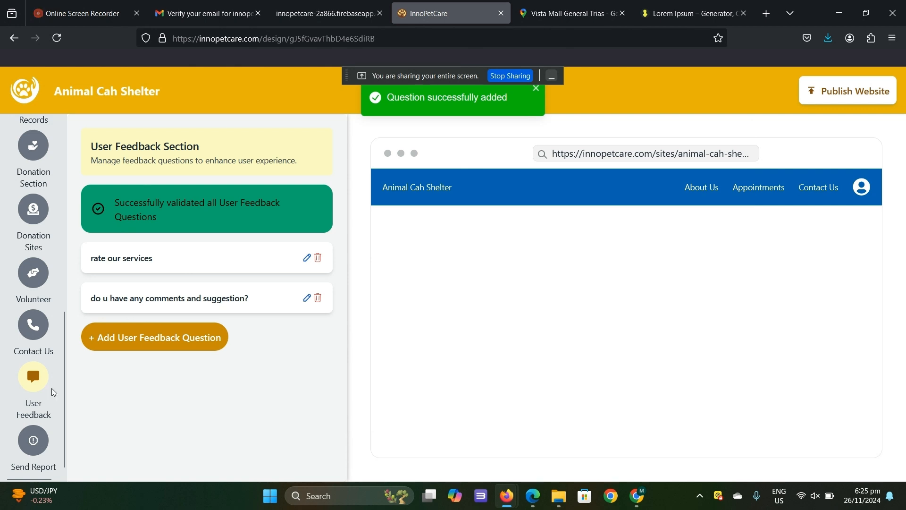
# - Add a Send Report question from the template "How has this issue affected your ability to use this site or complete your tasks?"
pyautogui.click(33, 440)
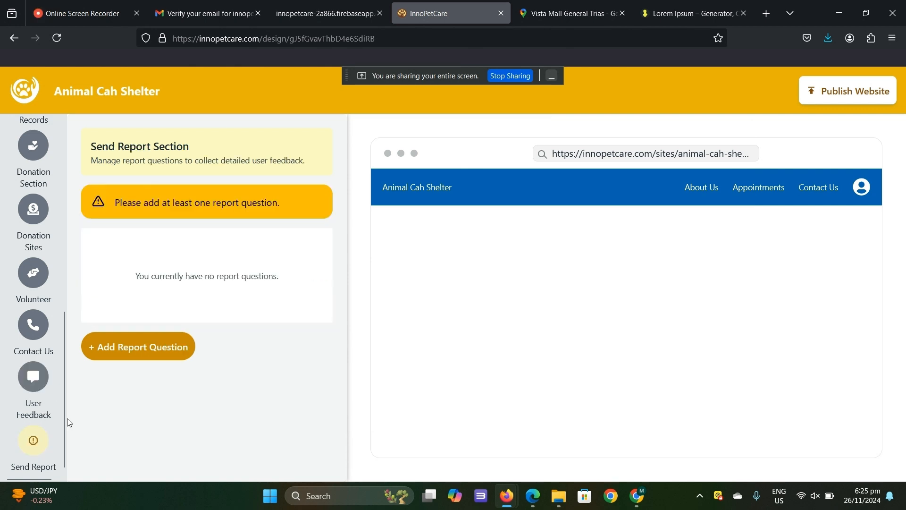
pyautogui.click(176, 348)
pyautogui.click(348, 281)
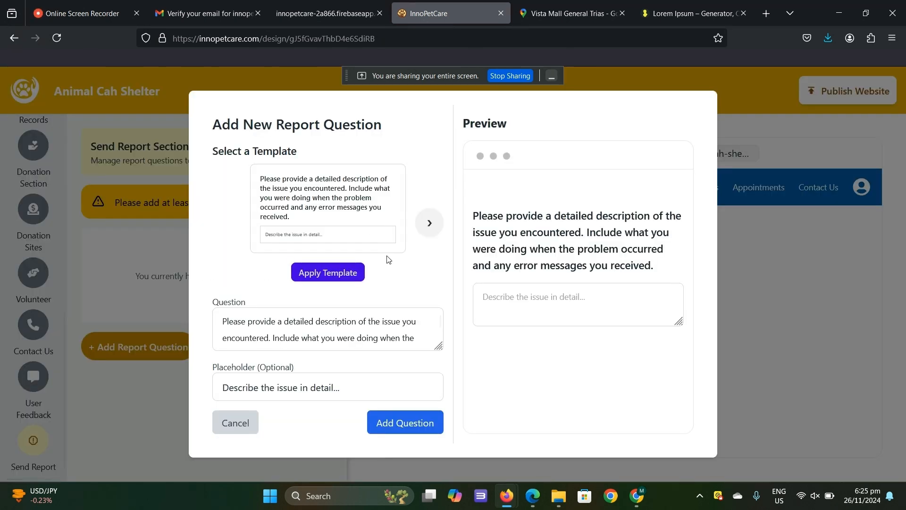
pyautogui.click(429, 223)
pyautogui.click(348, 257)
pyautogui.click(426, 231)
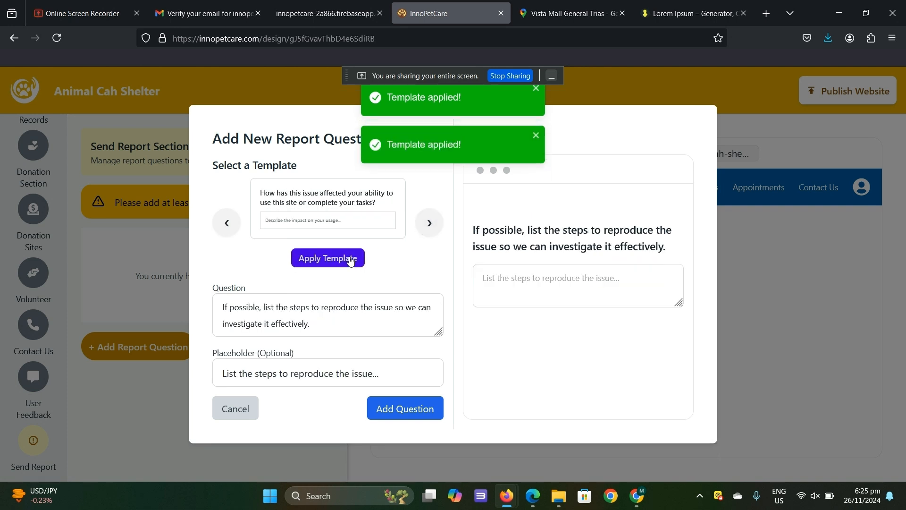
pyautogui.click(328, 257)
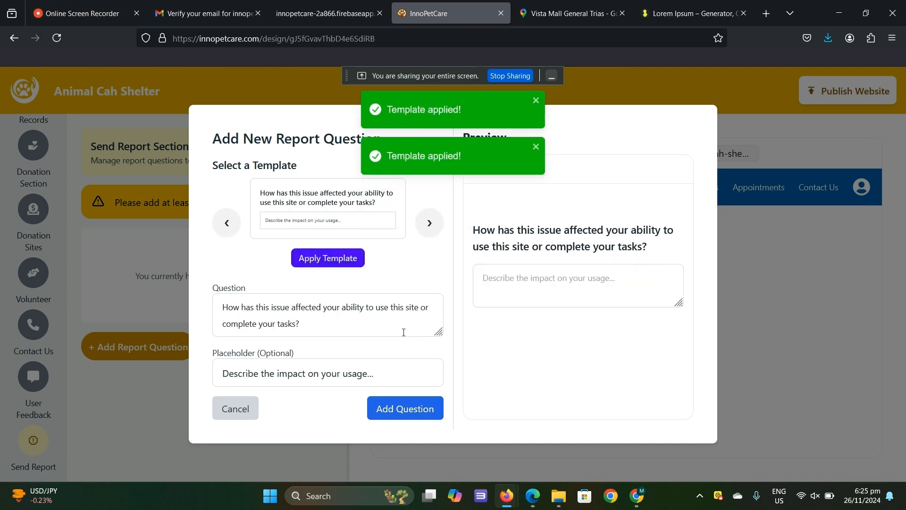
pyautogui.click(405, 408)
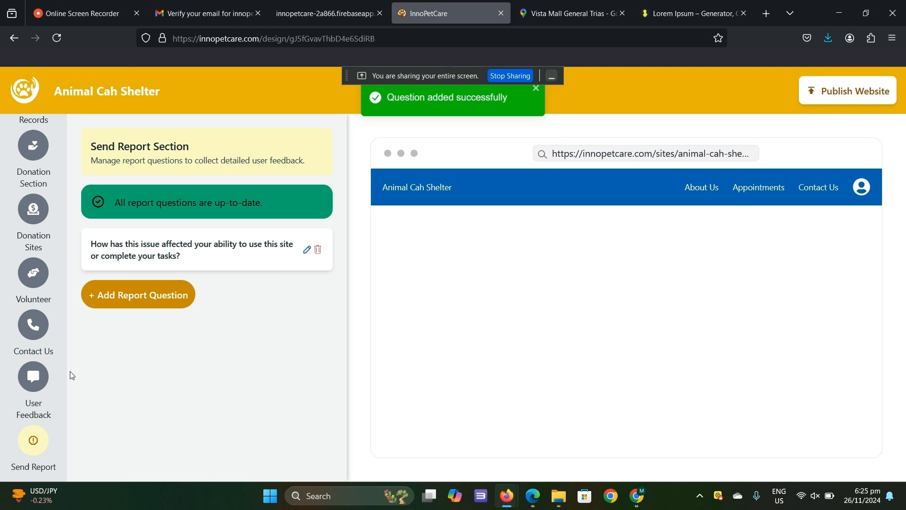
# - Add a second report question from the template "If possible, list the steps to reproduce the issue so we can investigate it effectively."
pyautogui.click(127, 294)
pyautogui.click(427, 223)
pyautogui.click(334, 264)
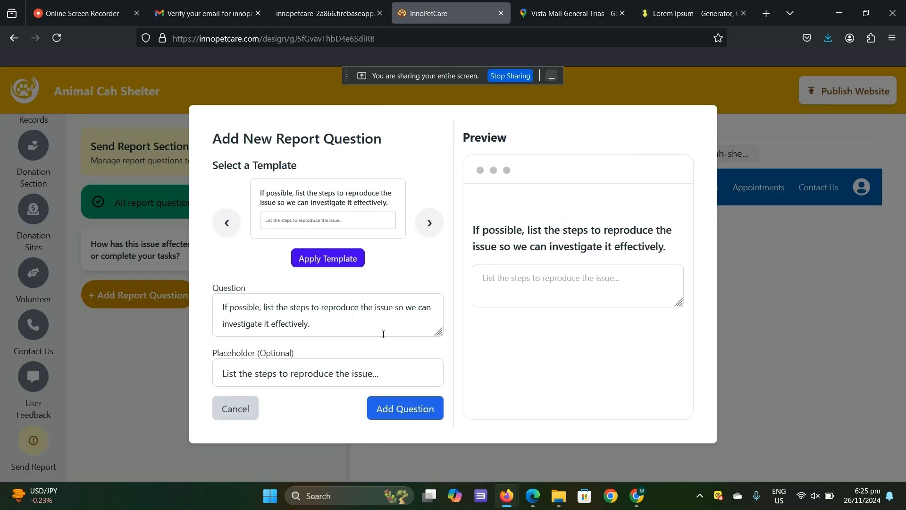
pyautogui.click(375, 415)
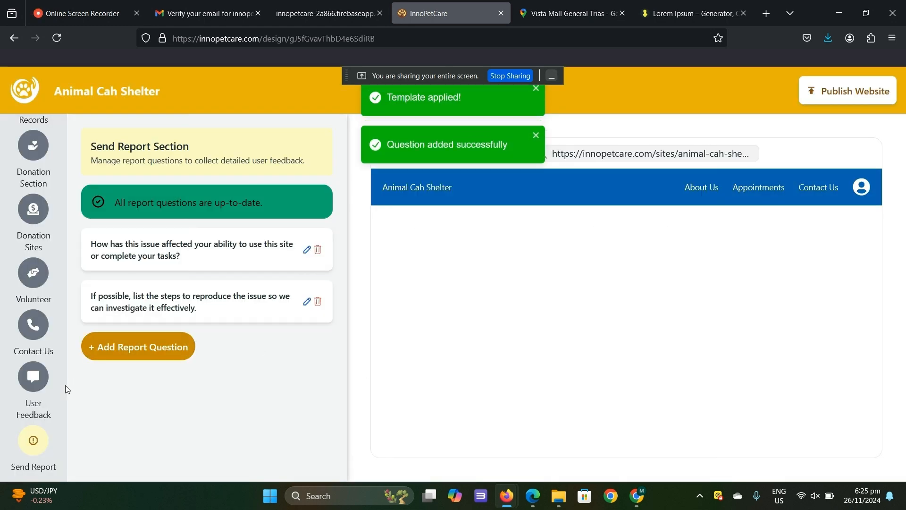
pyautogui.scroll(10, 63, 343)
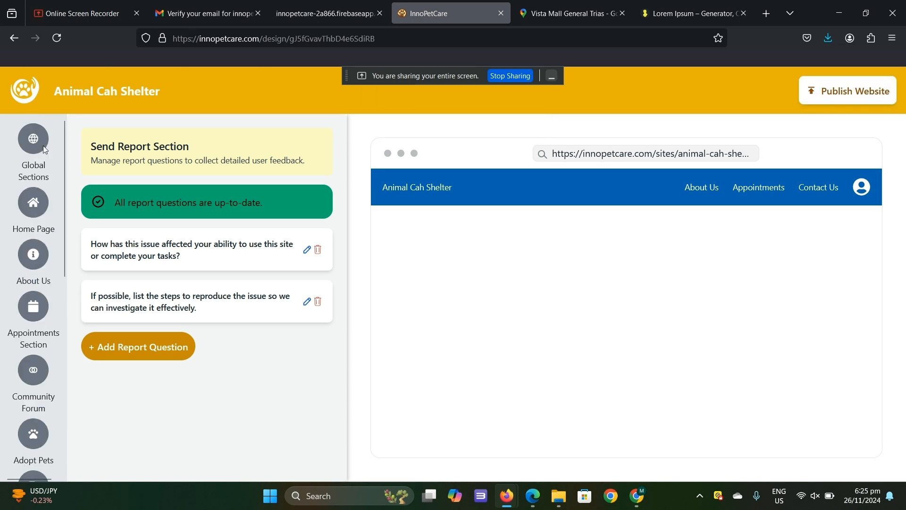
# - Publish the Animal Cah Shelter website
pyautogui.click(42, 151)
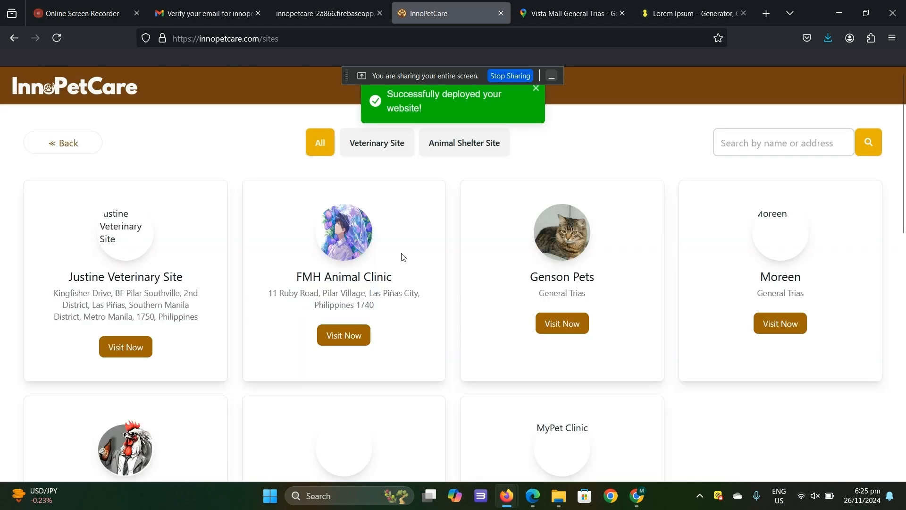
# - Search the published sites list for "animal ca" and visit the Animal Cah Shelter site
pyautogui.scroll(-2, 402, 257)
pyautogui.scroll(-5, 403, 257)
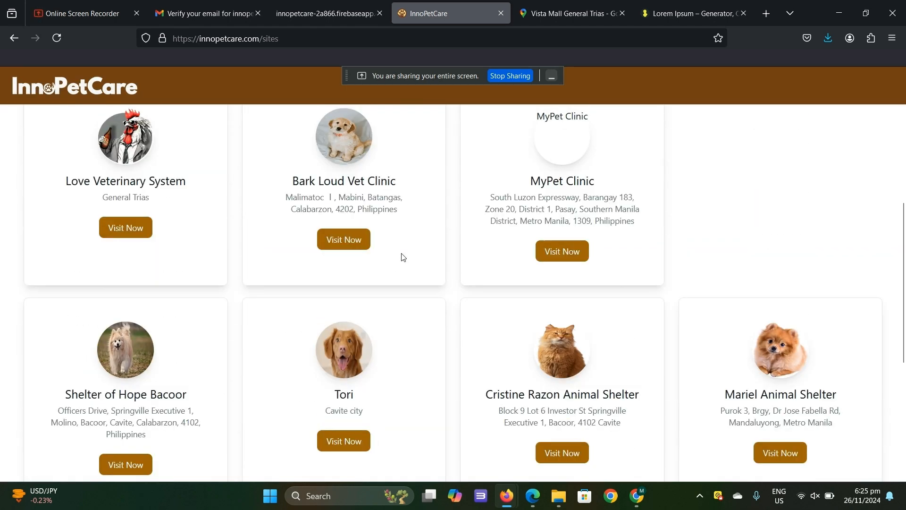
pyautogui.scroll(6, 402, 257)
pyautogui.click(816, 148)
pyautogui.write('animal ca')
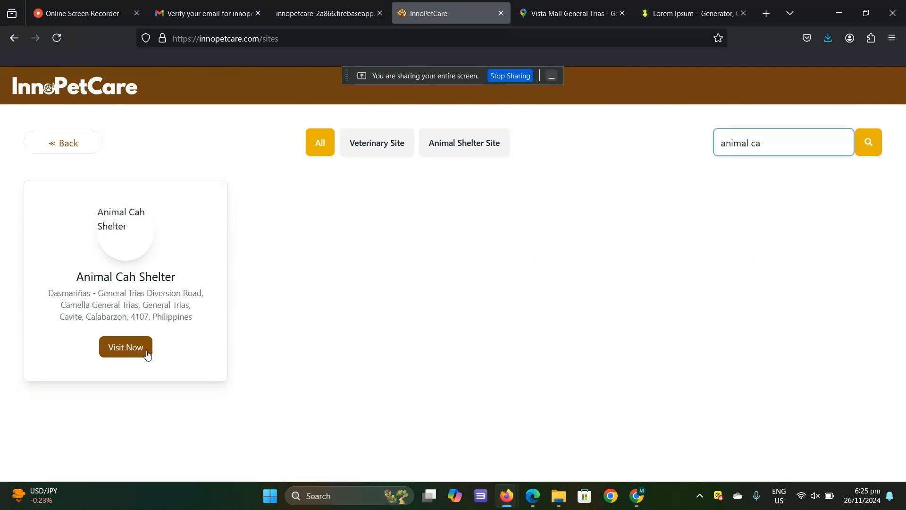
pyautogui.click(126, 346)
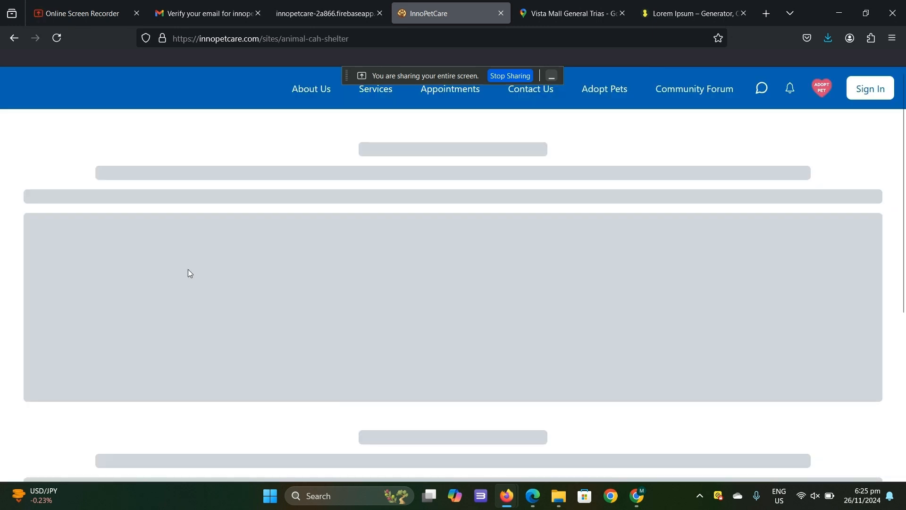
# - Examine the published home page and advance through its image carousel
pyautogui.scroll(-8, 475, 186)
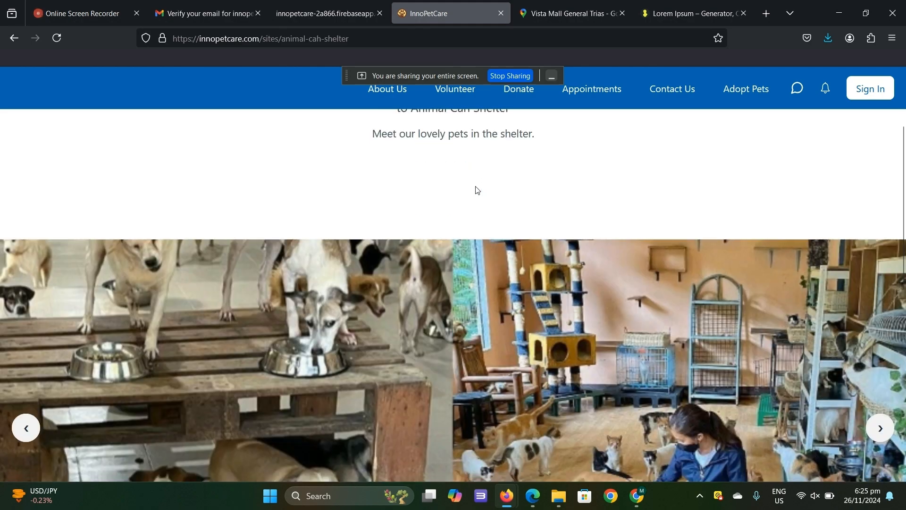
pyautogui.scroll(4, 475, 186)
pyautogui.click(879, 361)
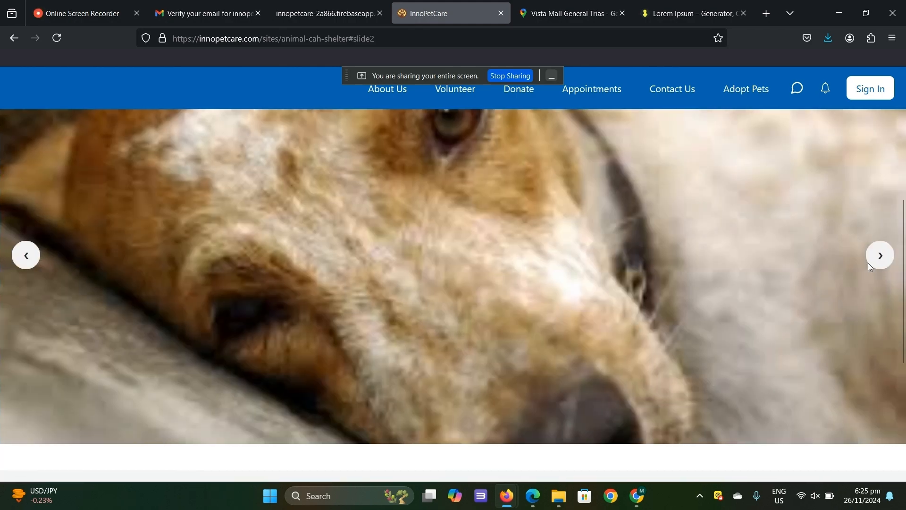
pyautogui.click(872, 258)
pyautogui.scroll(3, 836, 265)
# - Check the published site's Volunteer, Donate, Appointments, Contact Us and Adopt Pets pages
pyautogui.click(436, 96)
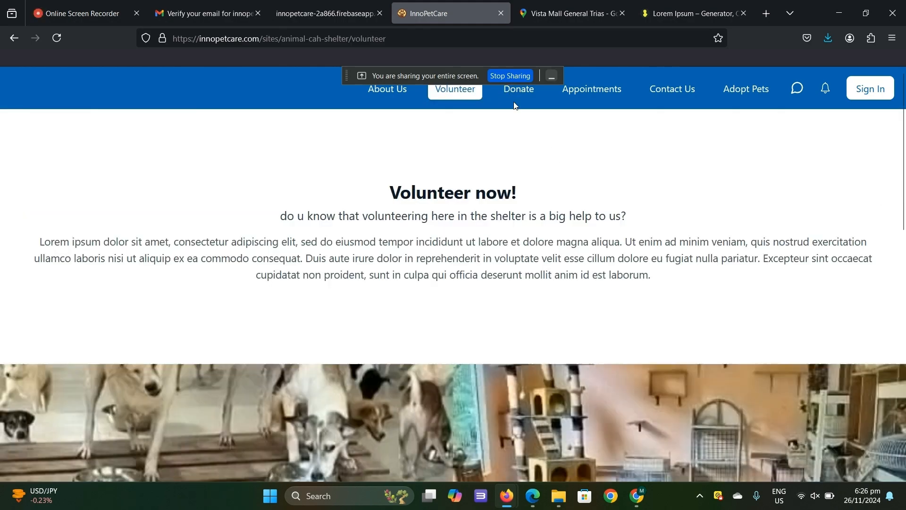
pyautogui.click(516, 92)
pyautogui.click(583, 94)
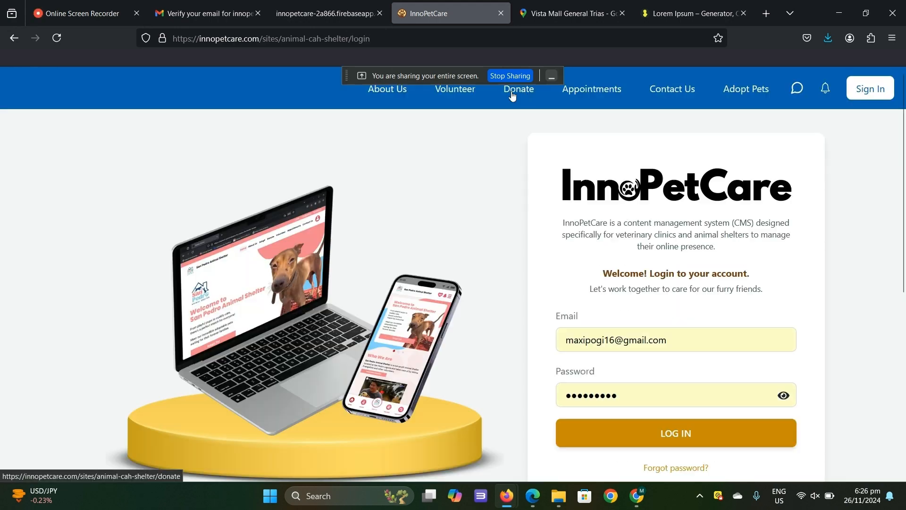
pyautogui.click(537, 96)
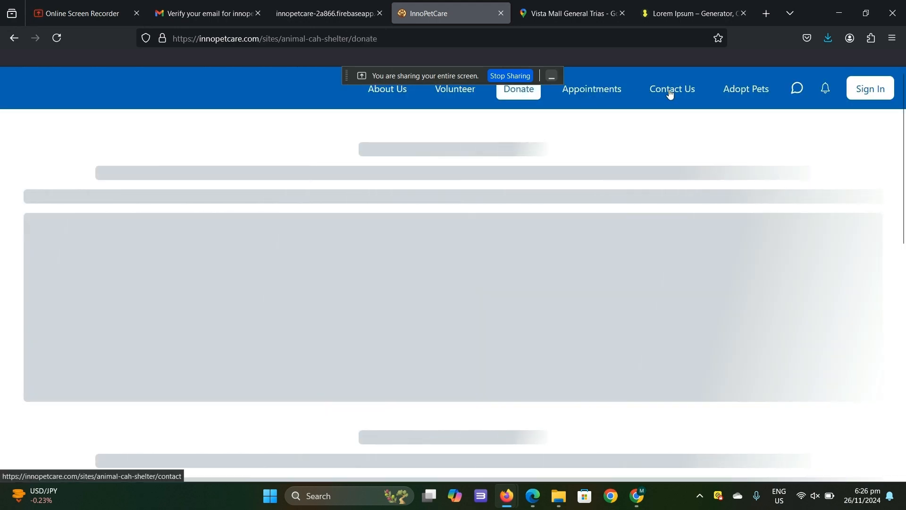
pyautogui.scroll(-5, 628, 234)
pyautogui.scroll(5, 629, 234)
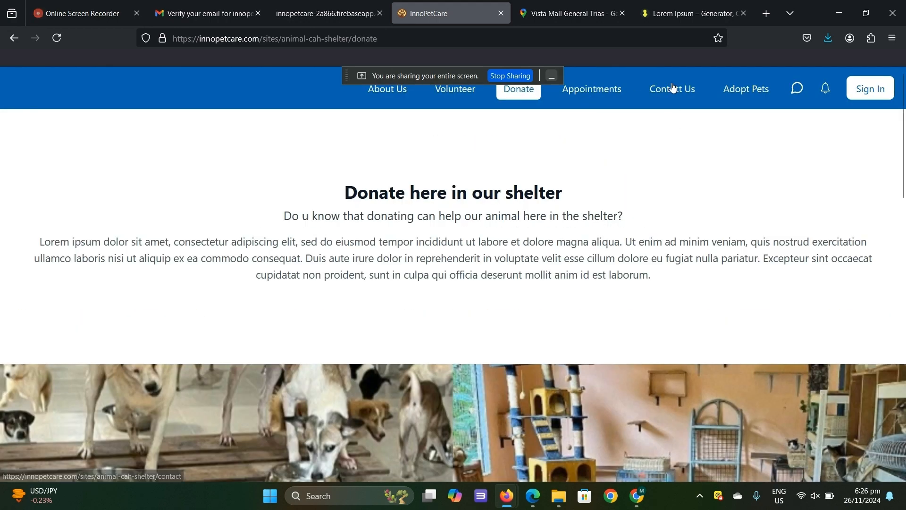
pyautogui.click(672, 89)
pyautogui.click(726, 99)
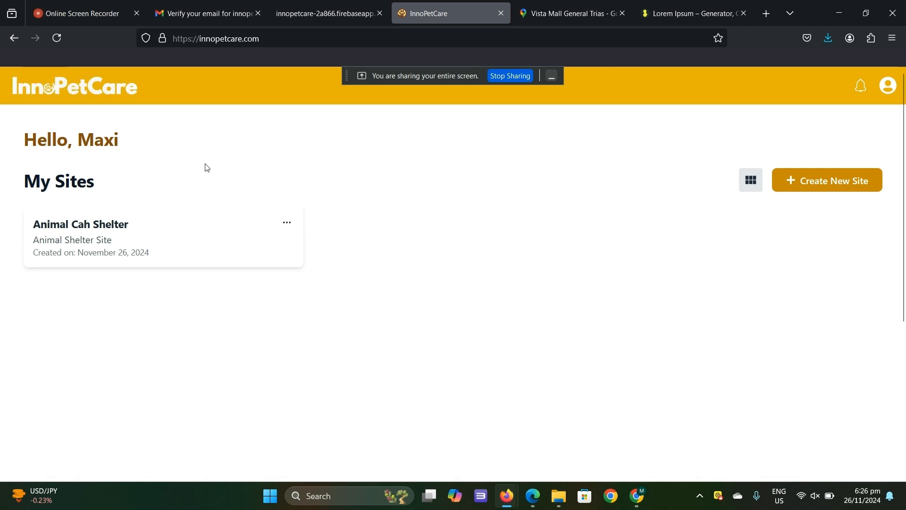
# - Open the Animal Cah Shelter site for editing from My Sites and review its Global Sections settings
pyautogui.click(286, 225)
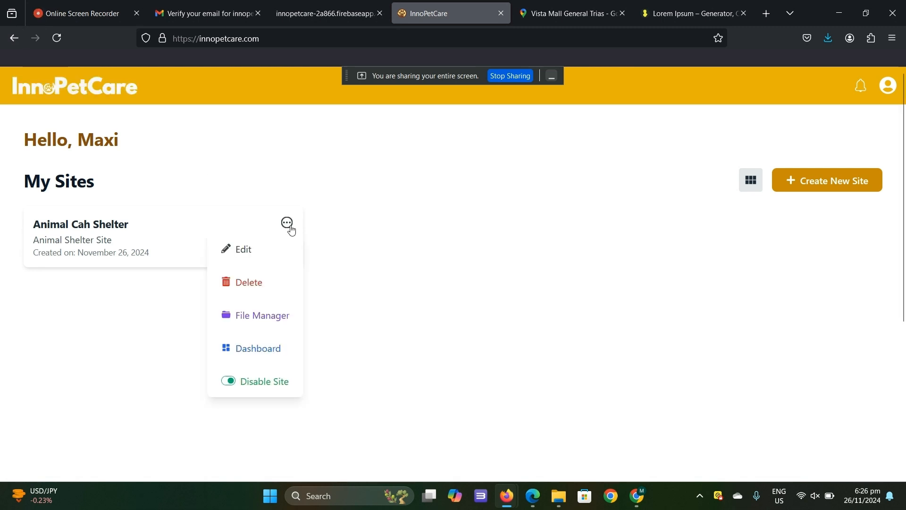
pyautogui.click(263, 249)
pyautogui.scroll(-6, 184, 237)
pyautogui.scroll(-6, 184, 237)
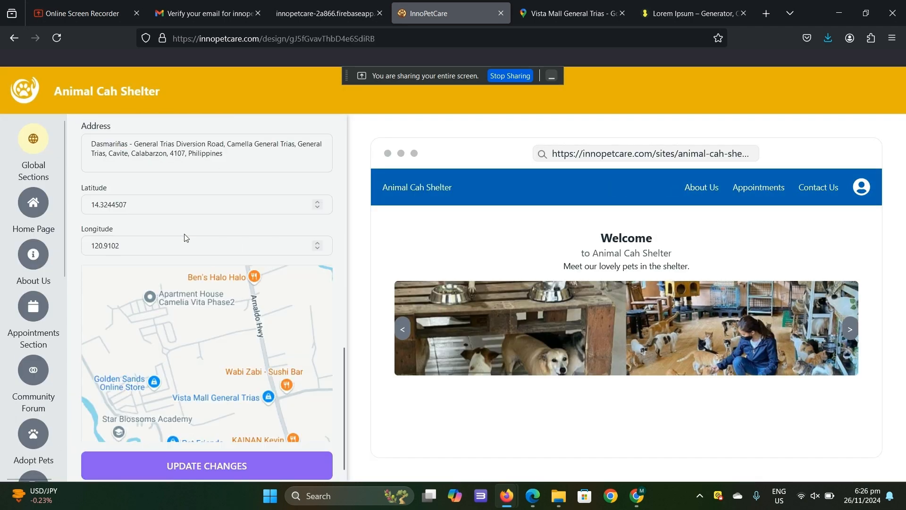
pyautogui.scroll(5, 217, 255)
pyautogui.scroll(4, 249, 269)
pyautogui.scroll(2, 250, 272)
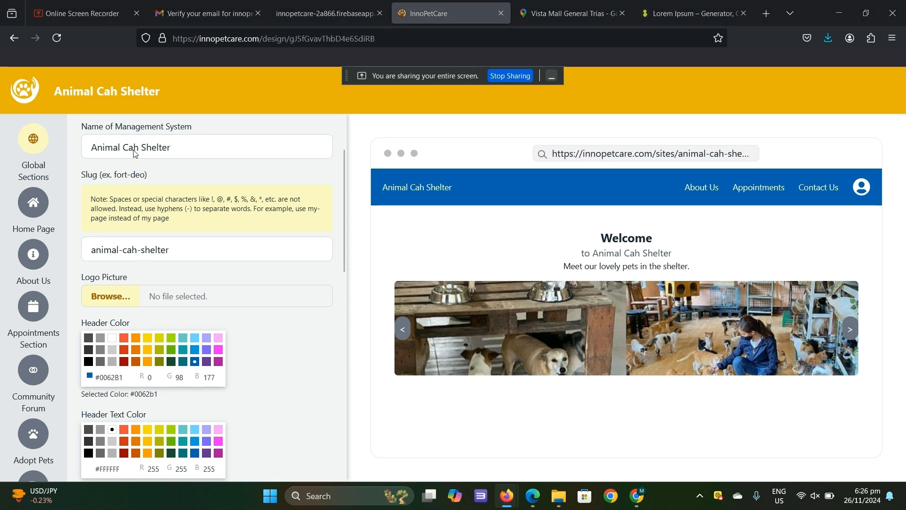
# - Upload 5054989.png as the site's logo picture and save the Global Sections changes
pyautogui.click(110, 296)
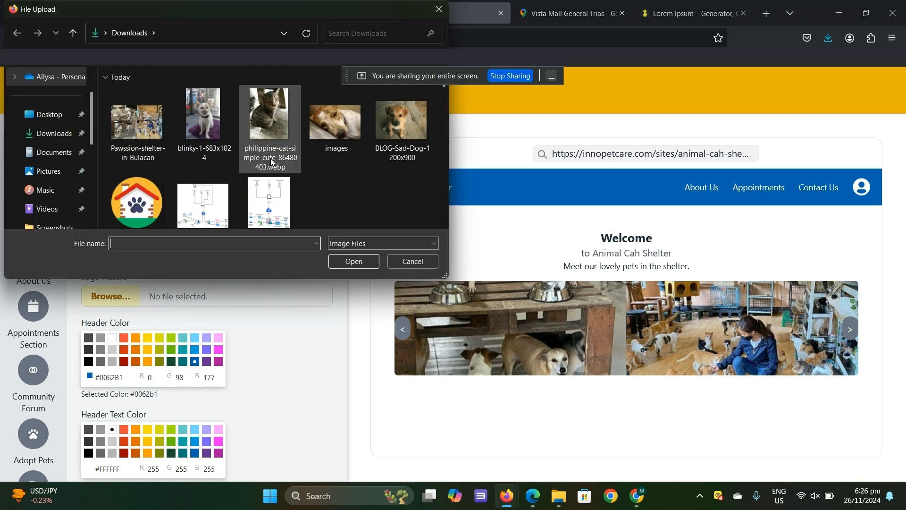
pyautogui.click(136, 200)
pyautogui.click(351, 262)
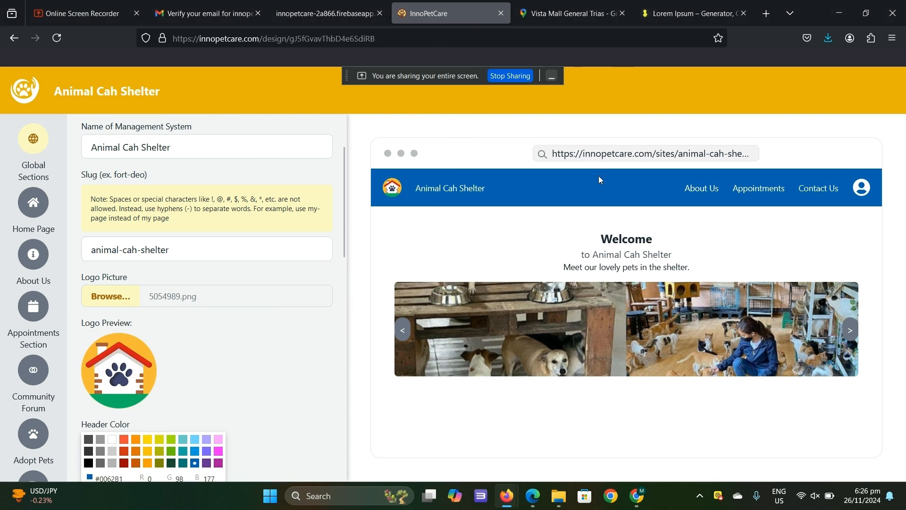
pyautogui.scroll(-15, 172, 349)
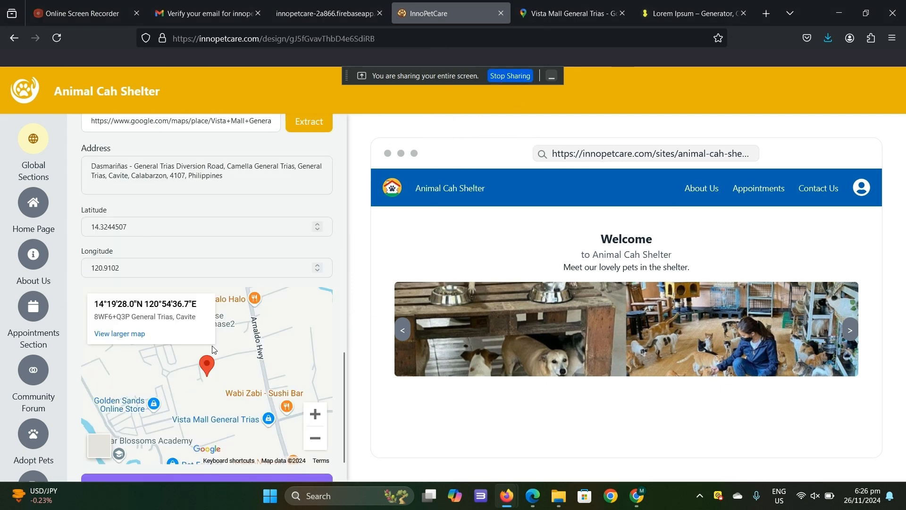
pyautogui.scroll(-1, 213, 349)
pyautogui.click(213, 452)
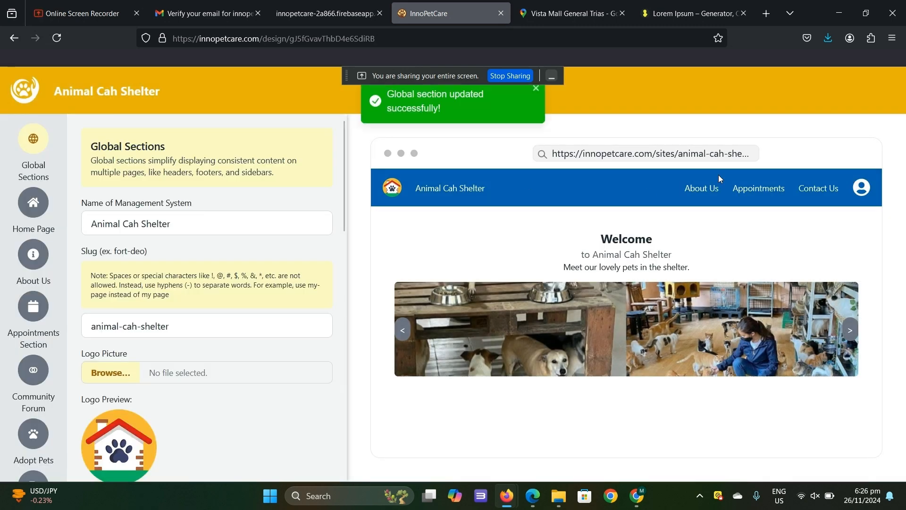
# - Return to My Sites and open the dashboard of the Animal Cah Shelter site
pyautogui.scroll(-9, 61, 319)
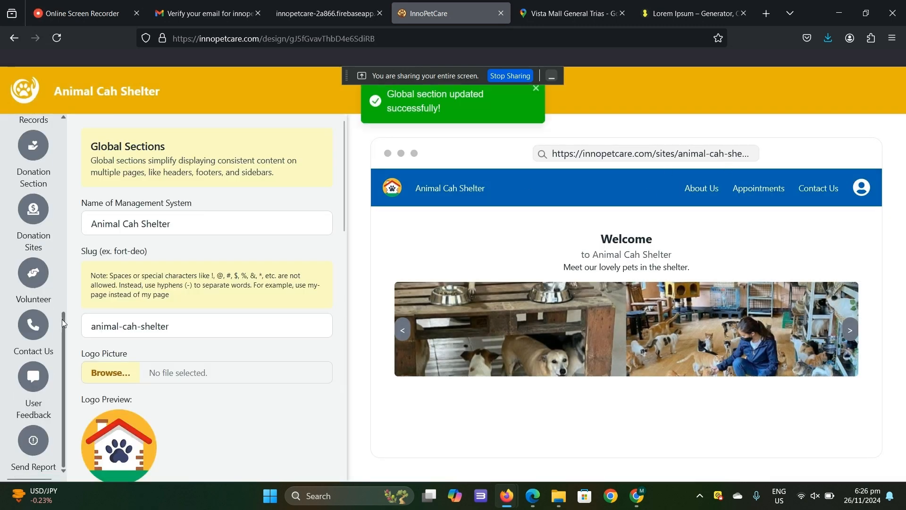
pyautogui.scroll(2, 52, 336)
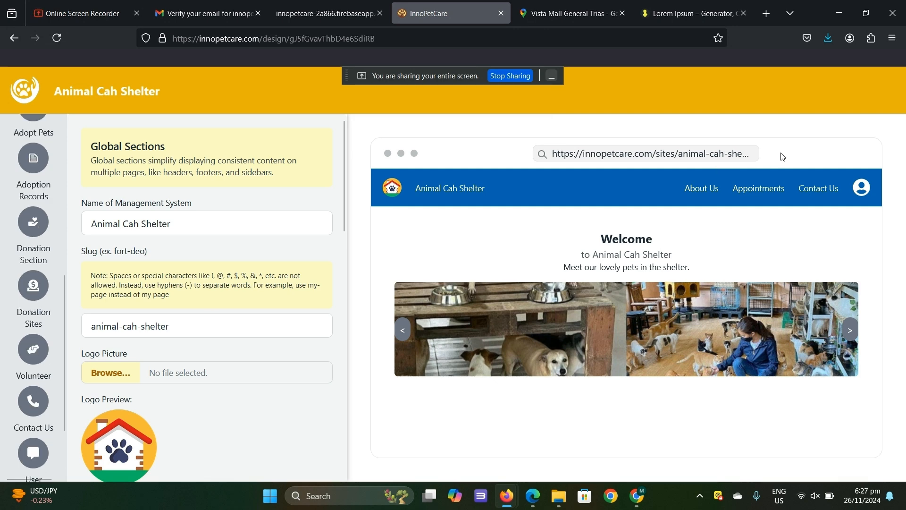
pyautogui.doubleClick(861, 93)
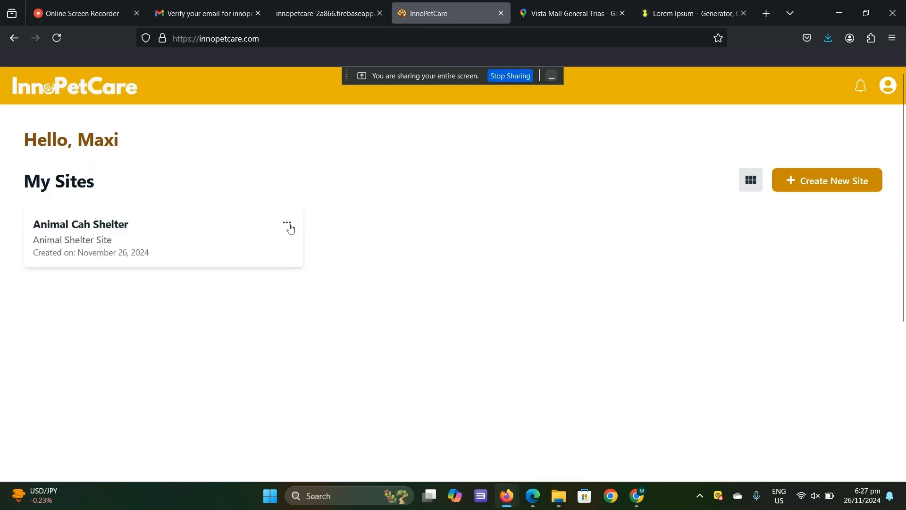
pyautogui.click(289, 226)
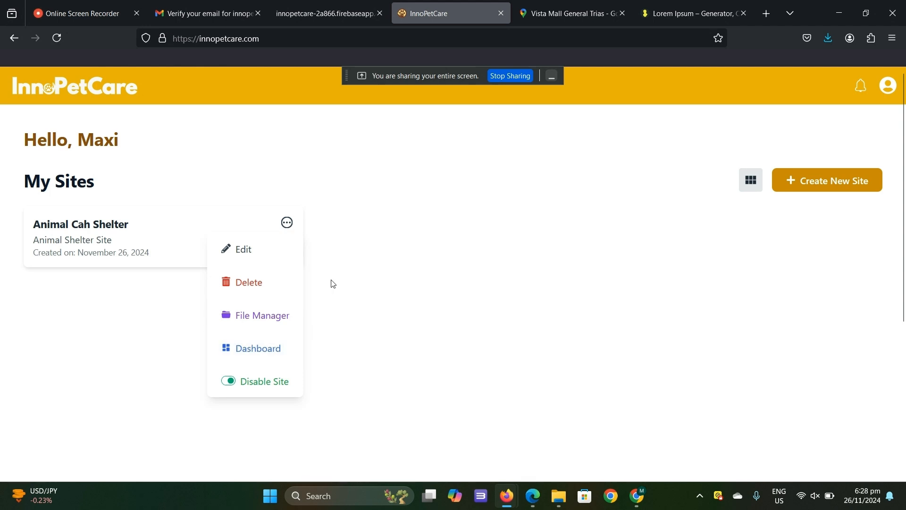
pyautogui.click(263, 350)
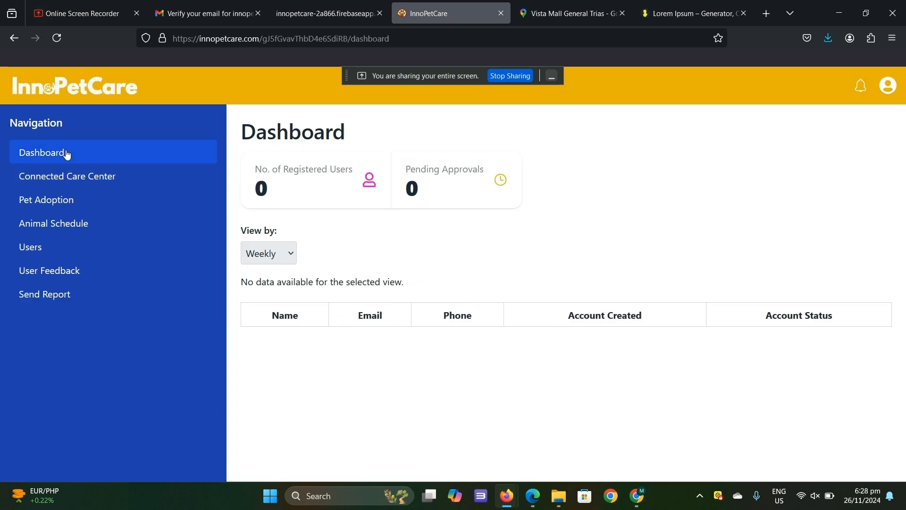
# - Look through the site's Connected Care Center, Pet Adoption, Animal Schedule, Users, User Feedback and Send Report pages, ending on the Dashboard
pyautogui.click(73, 189)
pyautogui.click(67, 211)
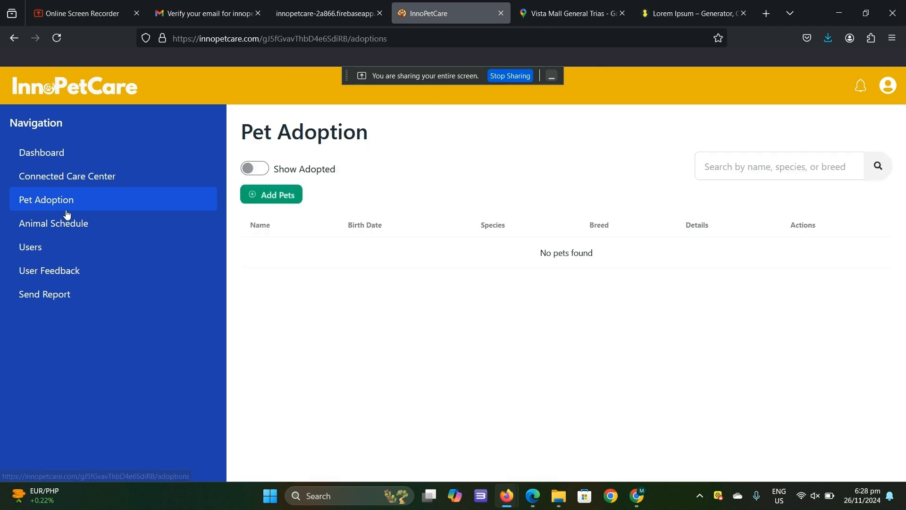
pyautogui.click(65, 228)
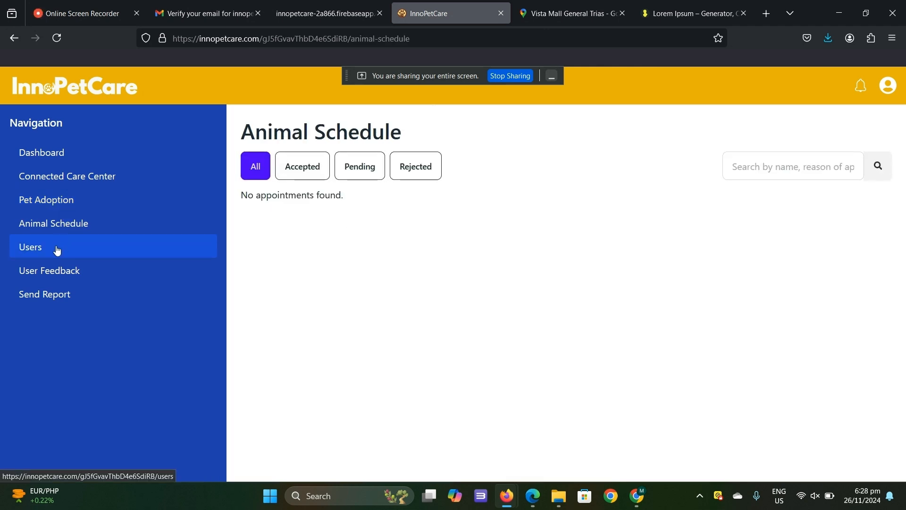
pyautogui.click(57, 249)
pyautogui.click(61, 270)
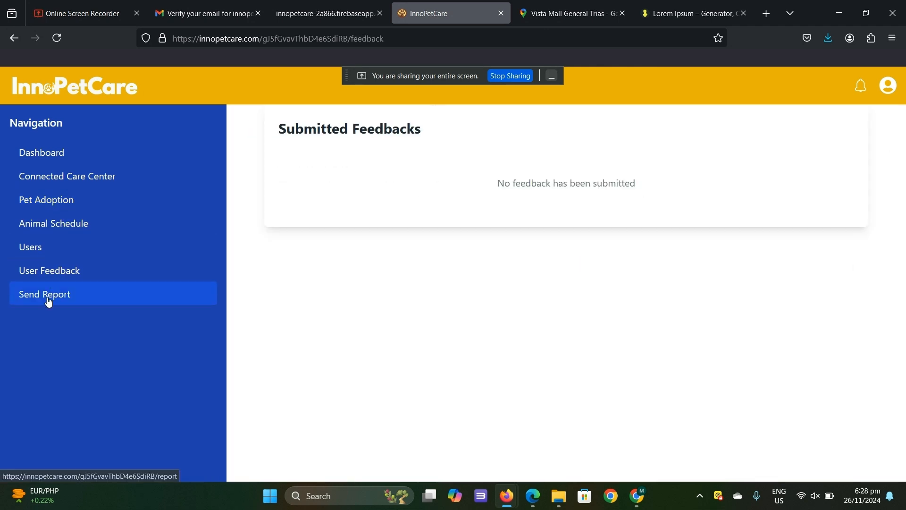
pyautogui.click(50, 295)
pyautogui.click(58, 170)
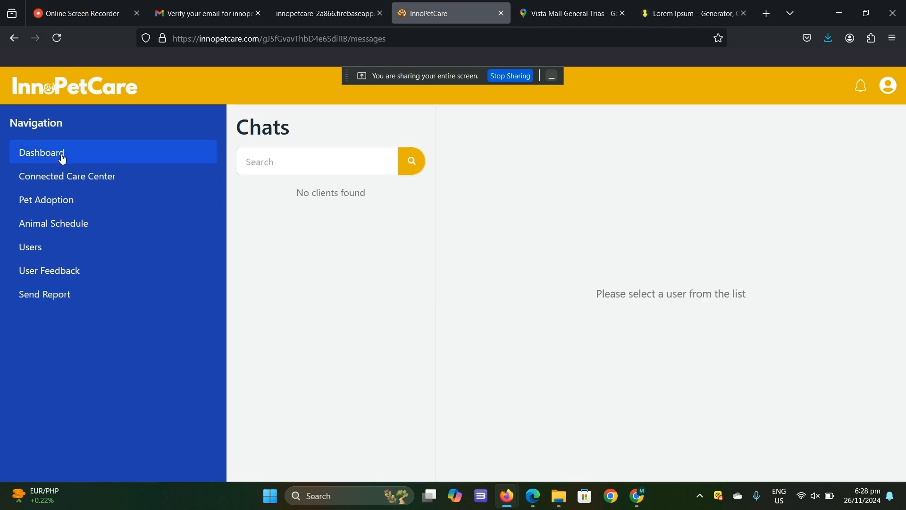
pyautogui.click(60, 155)
# - Open the account's user profile for editing
pyautogui.click(888, 86)
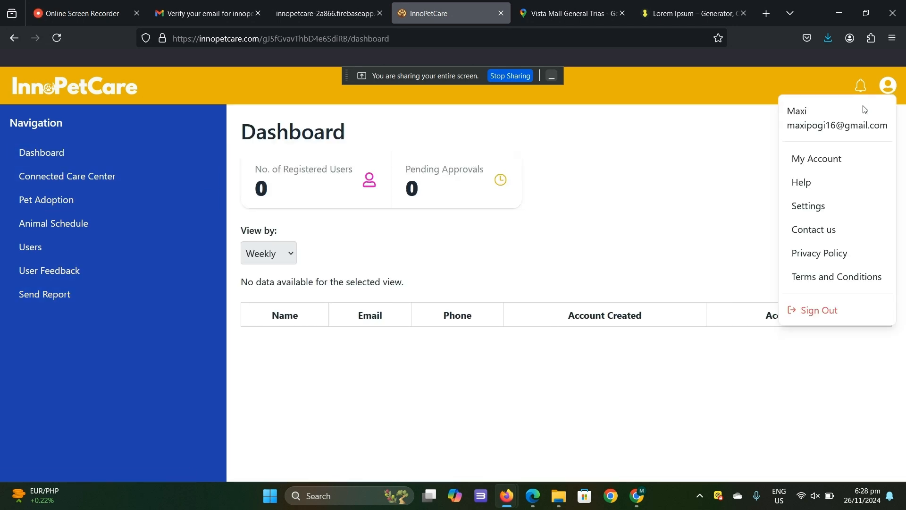
pyautogui.click(816, 159)
pyautogui.click(462, 307)
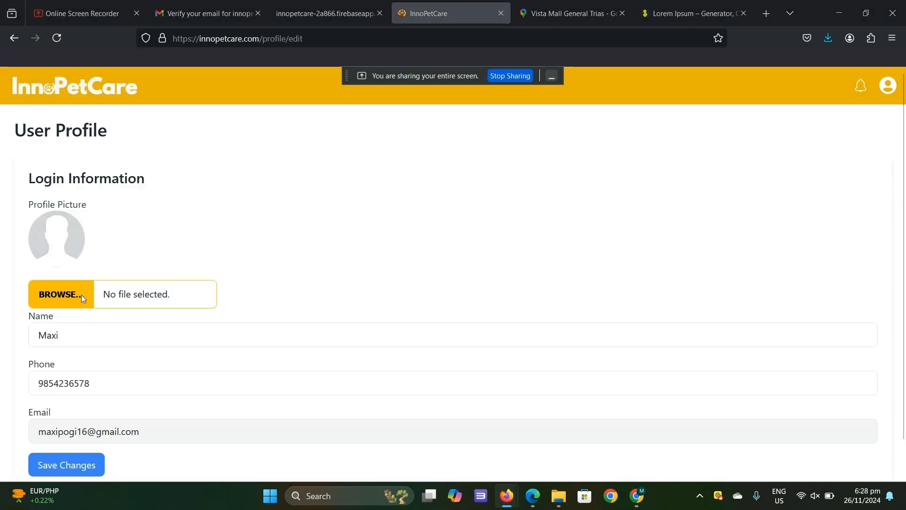
# - Set blinky-1-683x1024.jpg as the profile picture and save the changes, confirming with the account password
pyautogui.click(87, 284)
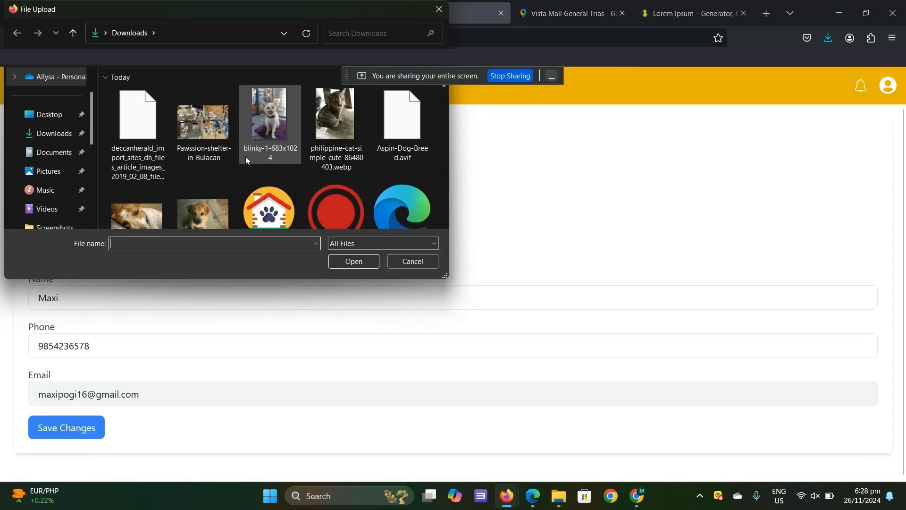
pyautogui.scroll(-5, 246, 157)
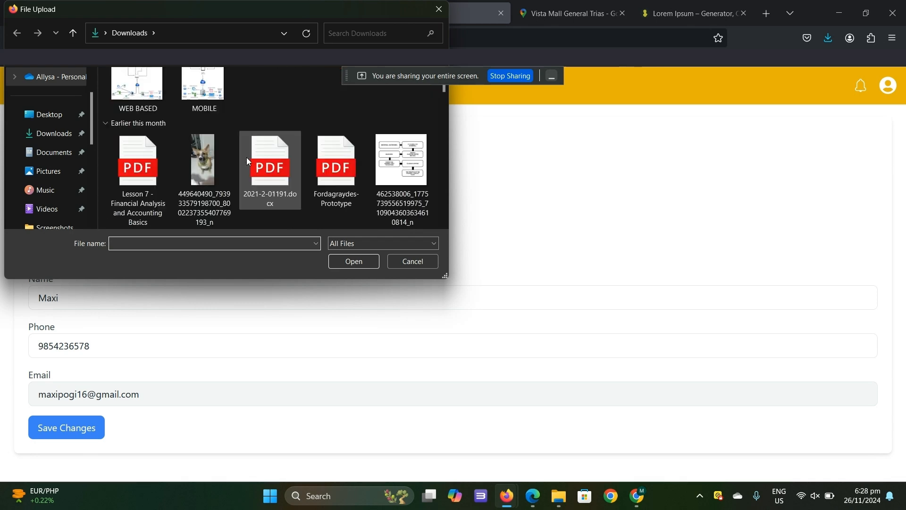
pyautogui.scroll(-2, 210, 164)
pyautogui.scroll(1, 217, 165)
pyautogui.click(213, 163)
pyautogui.scroll(3, 335, 192)
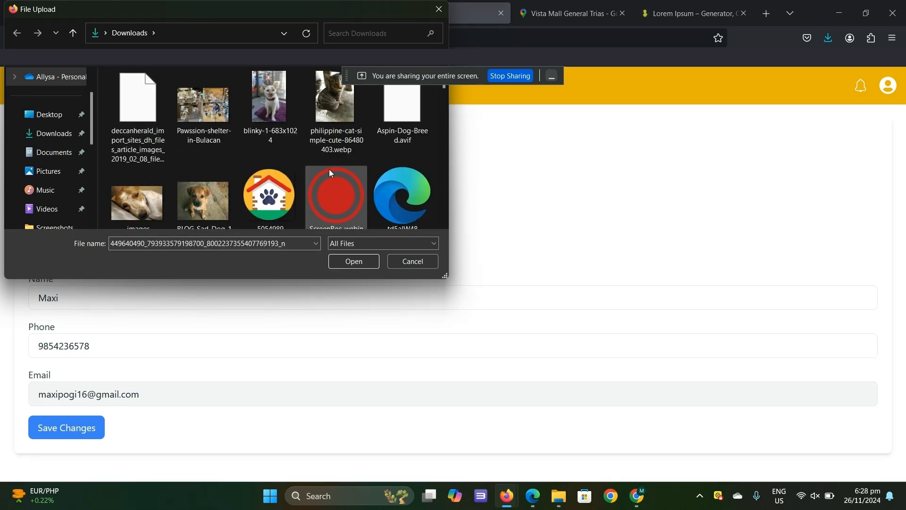
pyautogui.click(286, 119)
pyautogui.click(349, 262)
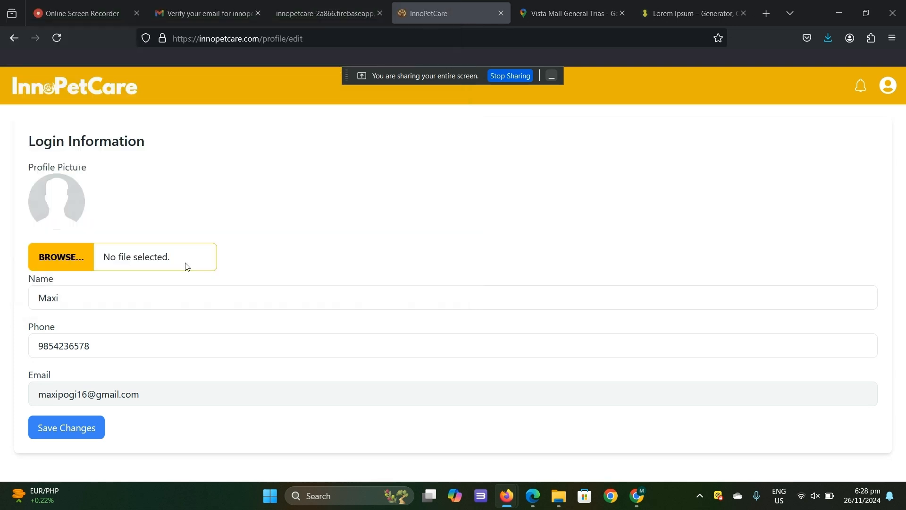
pyautogui.click(95, 427)
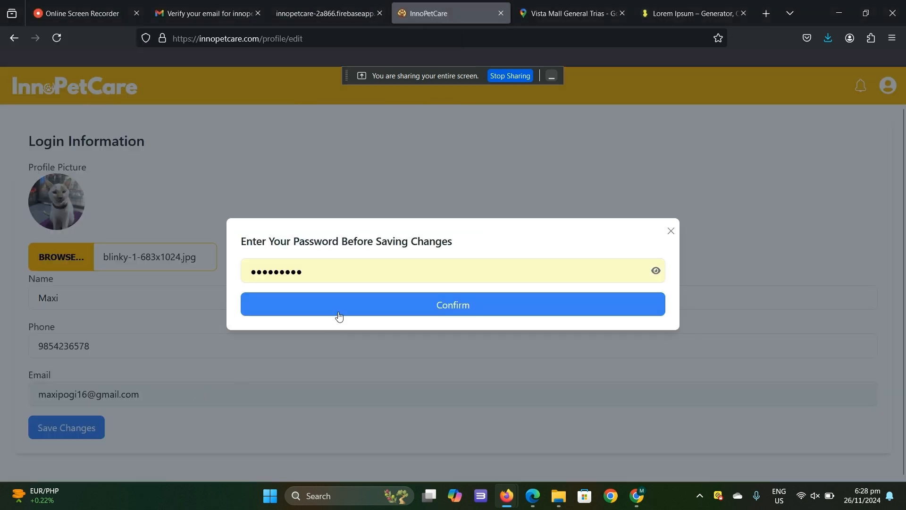
pyautogui.click(486, 306)
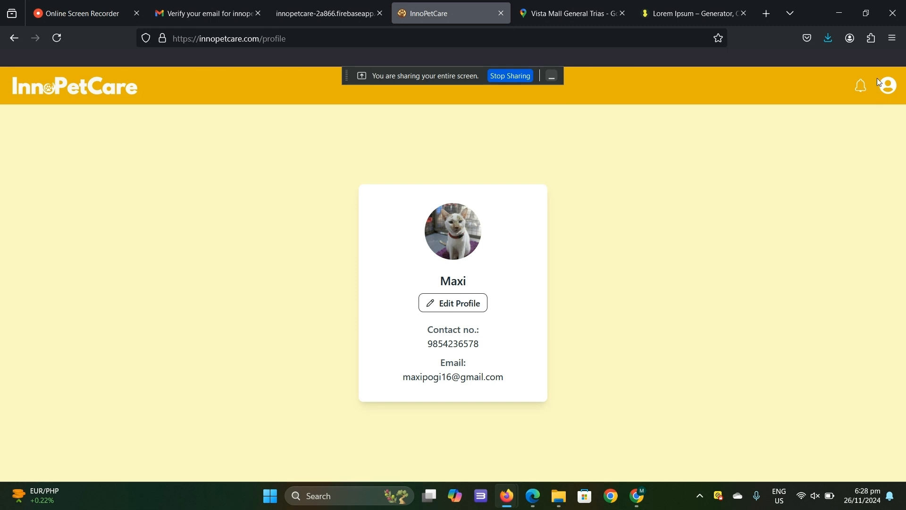
# - Mark all account notifications as read and delete the account approval notification
pyautogui.click(863, 87)
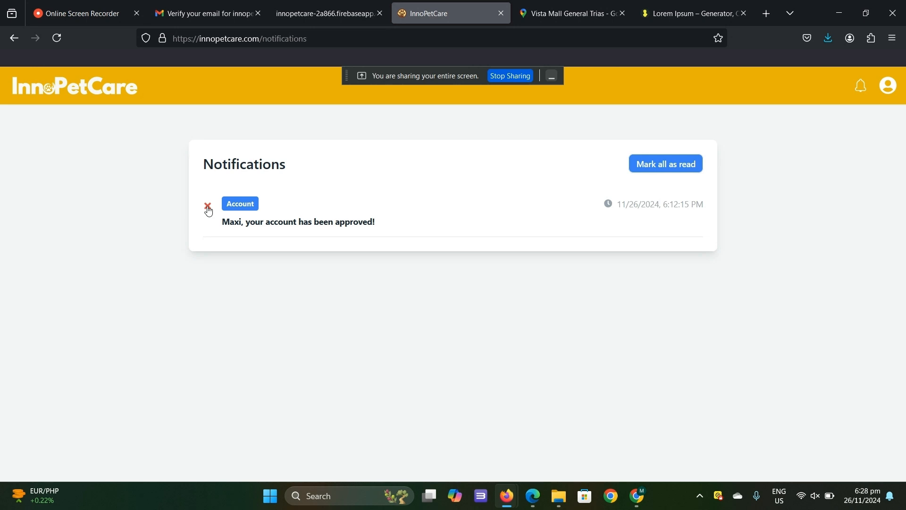
pyautogui.click(685, 165)
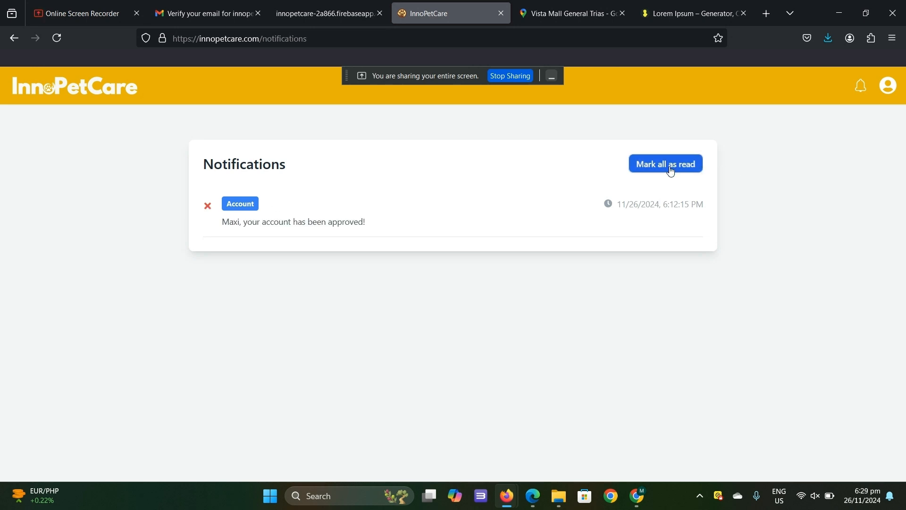
pyautogui.click(208, 206)
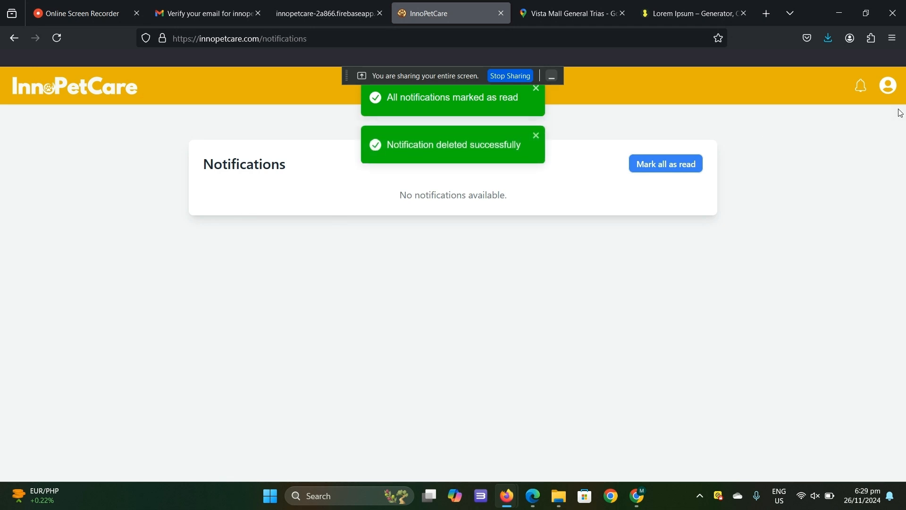
# - Read through the Help Information page, from Getting Started down to the FAQs
pyautogui.click(885, 88)
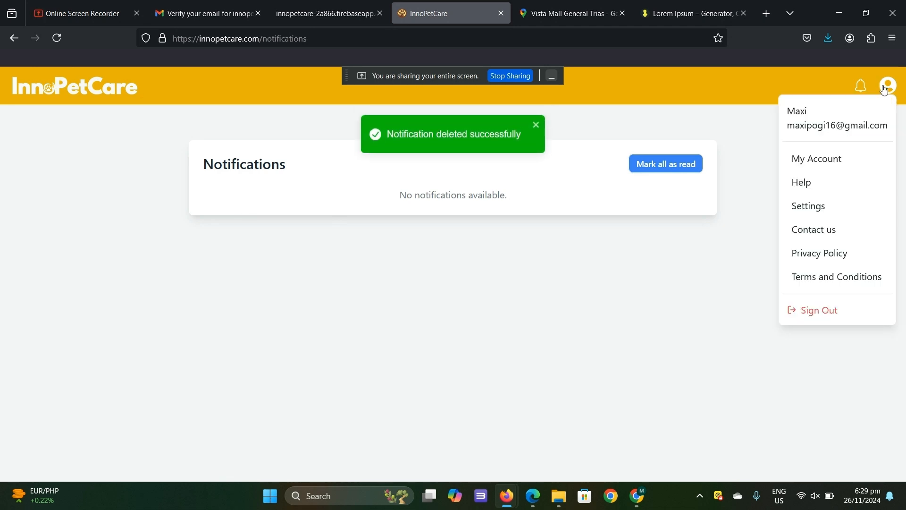
pyautogui.click(883, 91)
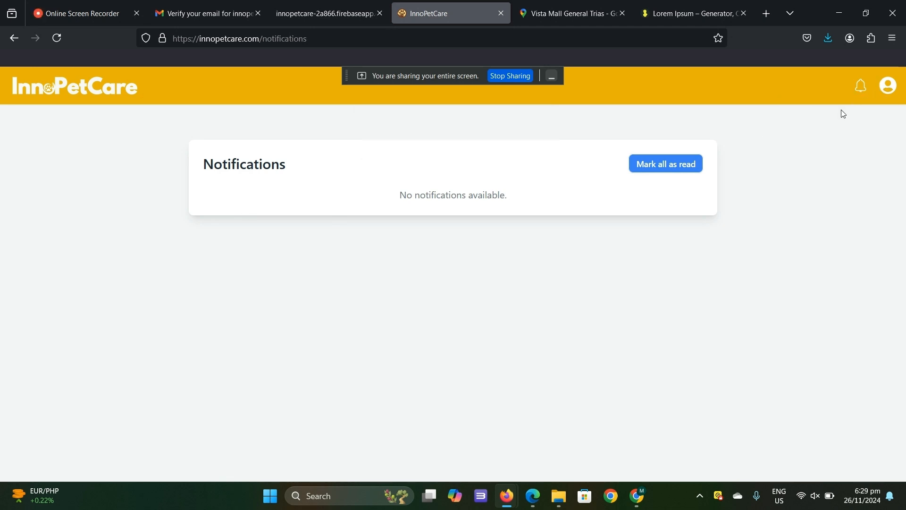
pyautogui.click(886, 87)
pyautogui.click(821, 182)
pyautogui.scroll(-15, 468, 293)
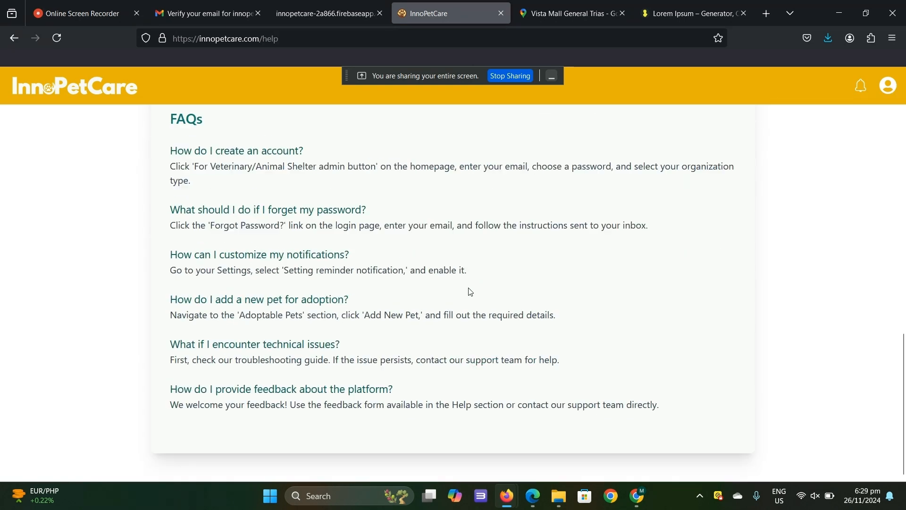
pyautogui.scroll(15, 468, 293)
pyautogui.click(888, 86)
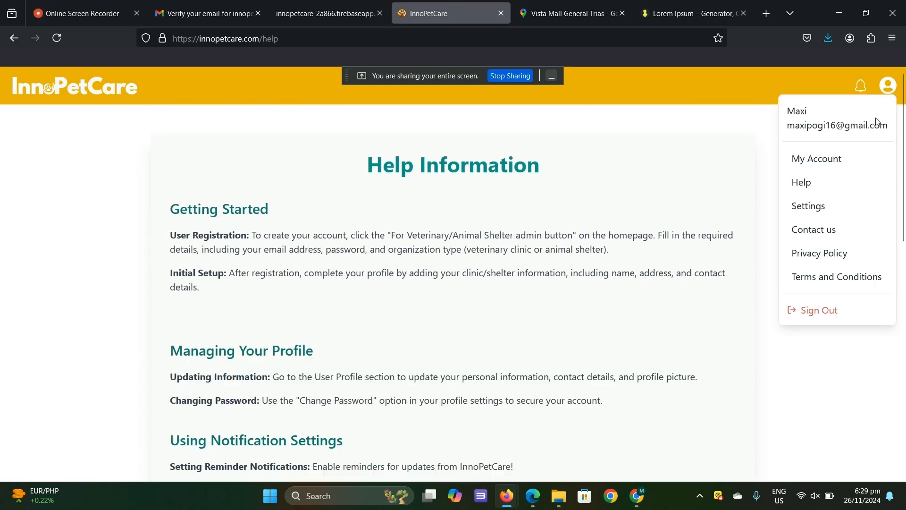
pyautogui.scroll(-10, 468, 292)
pyautogui.scroll(5, 470, 291)
pyautogui.scroll(5, 470, 291)
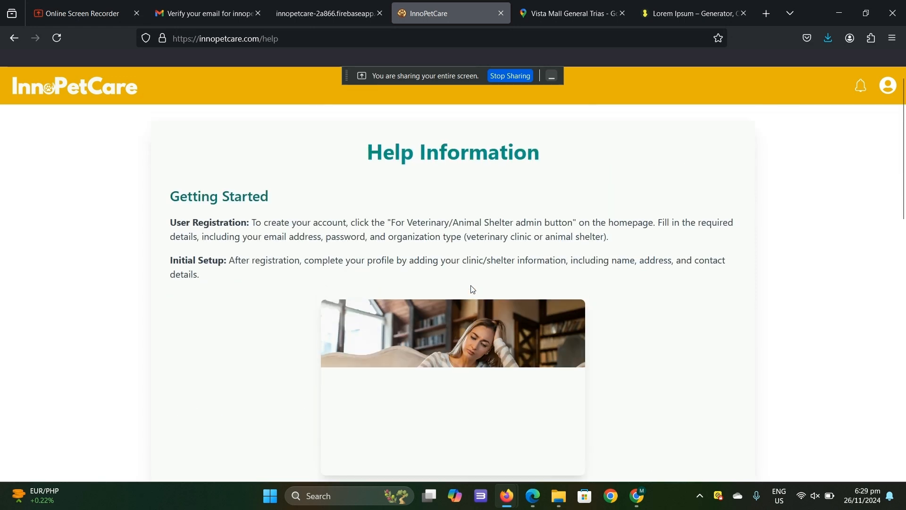
# - Look through the account's Settings, Privacy Policy and Terms and Conditions pages
pyautogui.click(893, 85)
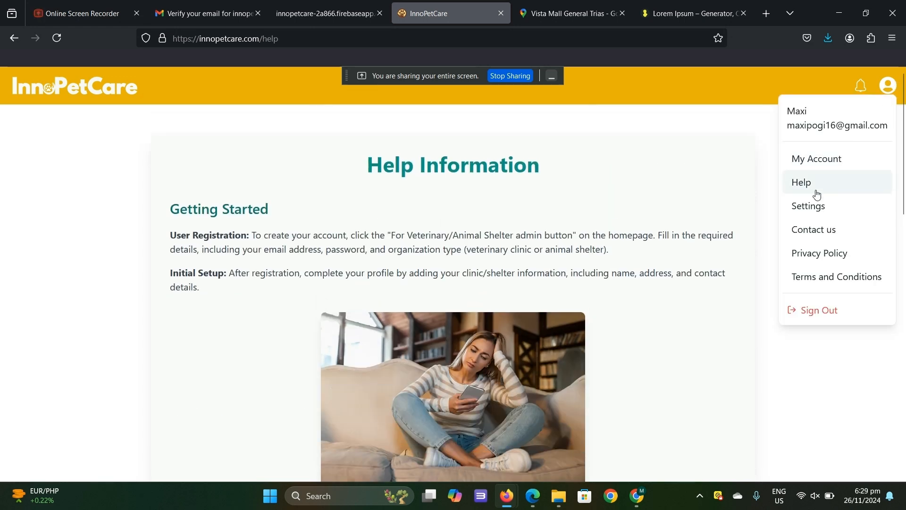
pyautogui.click(811, 206)
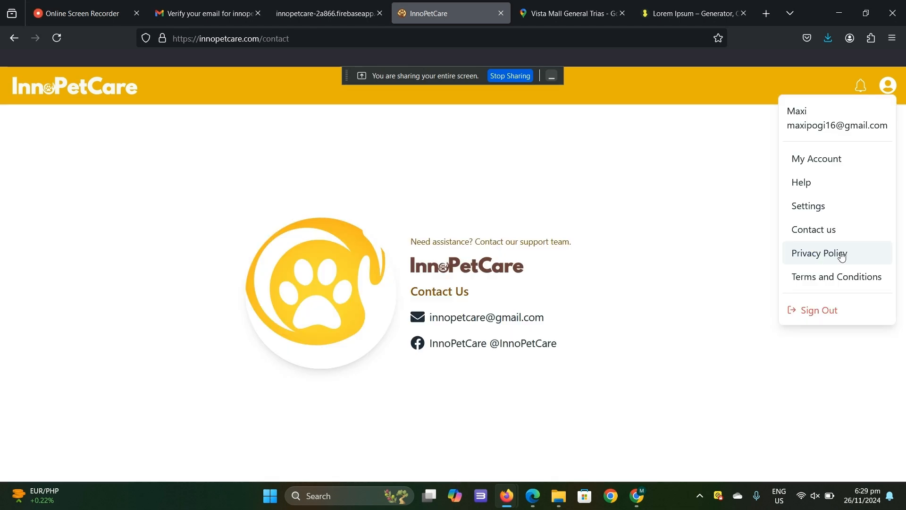
pyautogui.click(843, 256)
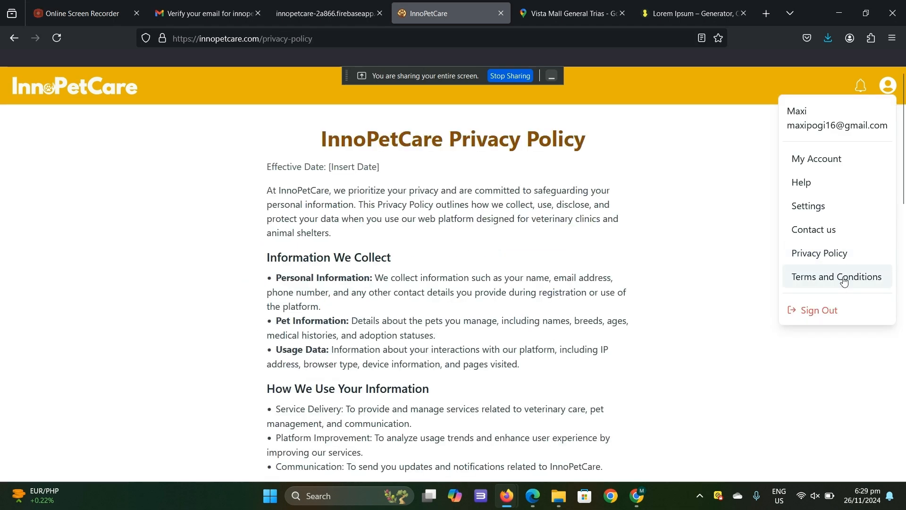
pyautogui.click(843, 278)
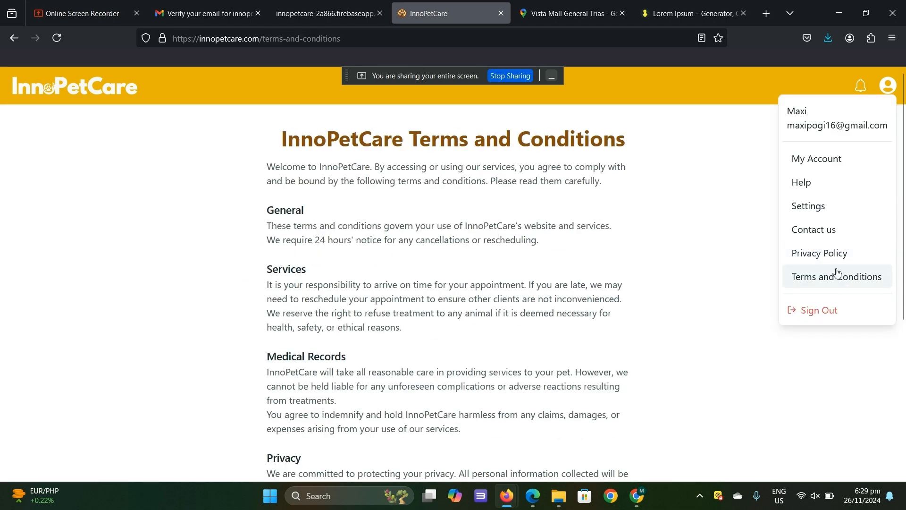